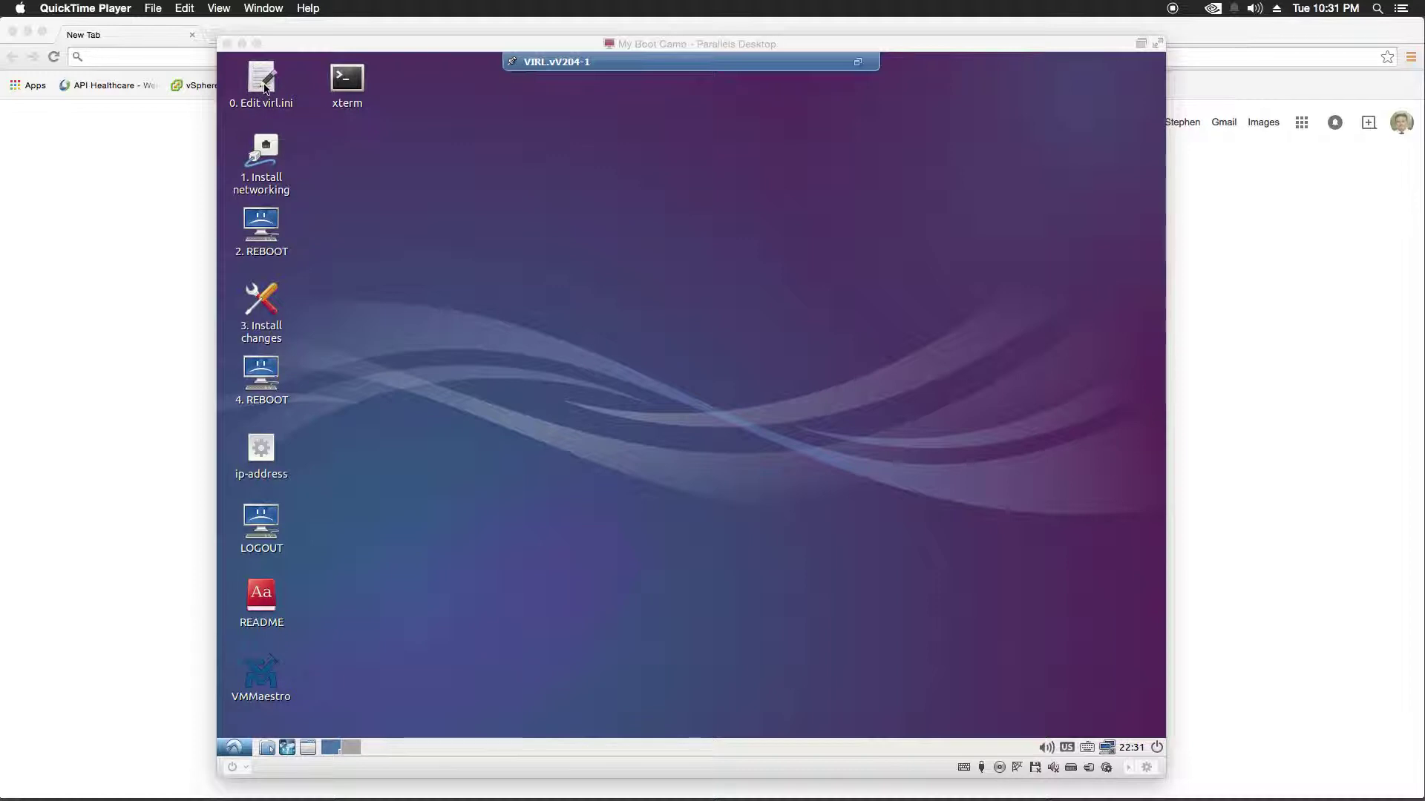
Open virl.ini in gedit from the '0. Edit virl.ini' shortcut and maximize the editor
{"action": "double_click", "coordinate": [265, 88]}
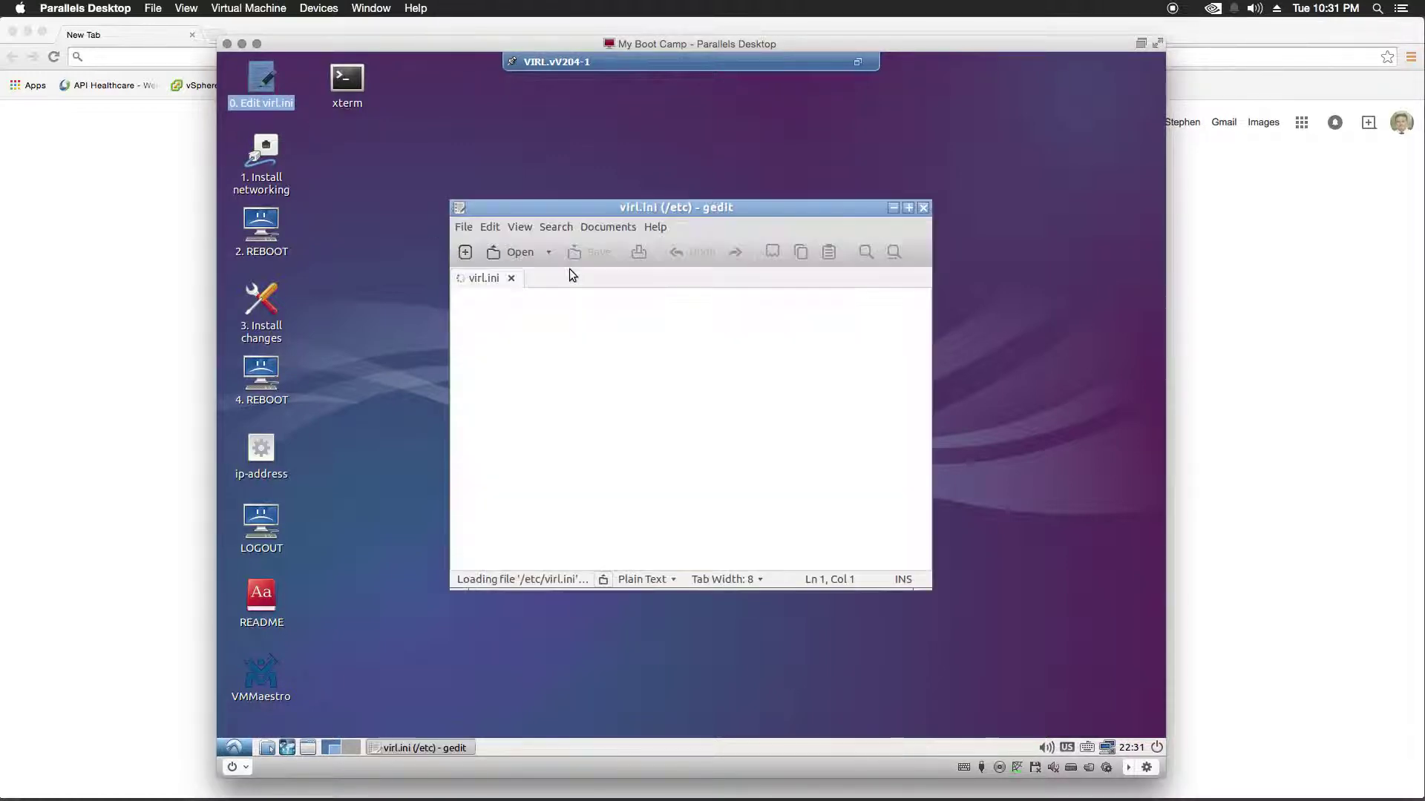
{"action": "left_click", "coordinate": [909, 209]}
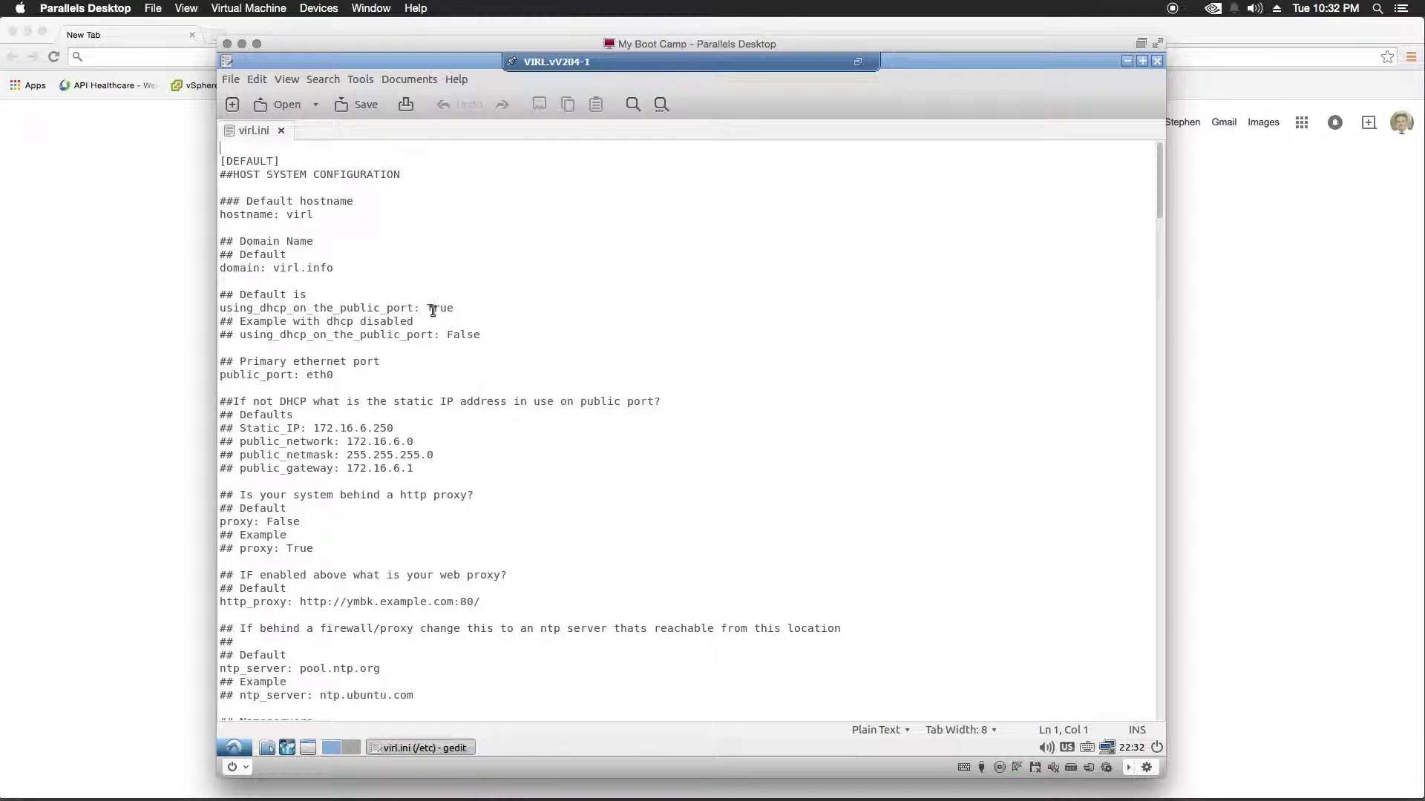
Change using_dhcp_on_the_public_port from True to False in virl.ini
{"action": "left_click_drag", "start_coordinate": [454, 311], "coordinate": [427, 311]}
{"action": "left_click", "coordinate": [466, 311]}
{"action": "key", "text": "BackSpace"}
{"action": "key", "text": "BackSpace"}
{"action": "key", "text": "BackSpace"}
{"action": "key", "text": "BackSpace"}
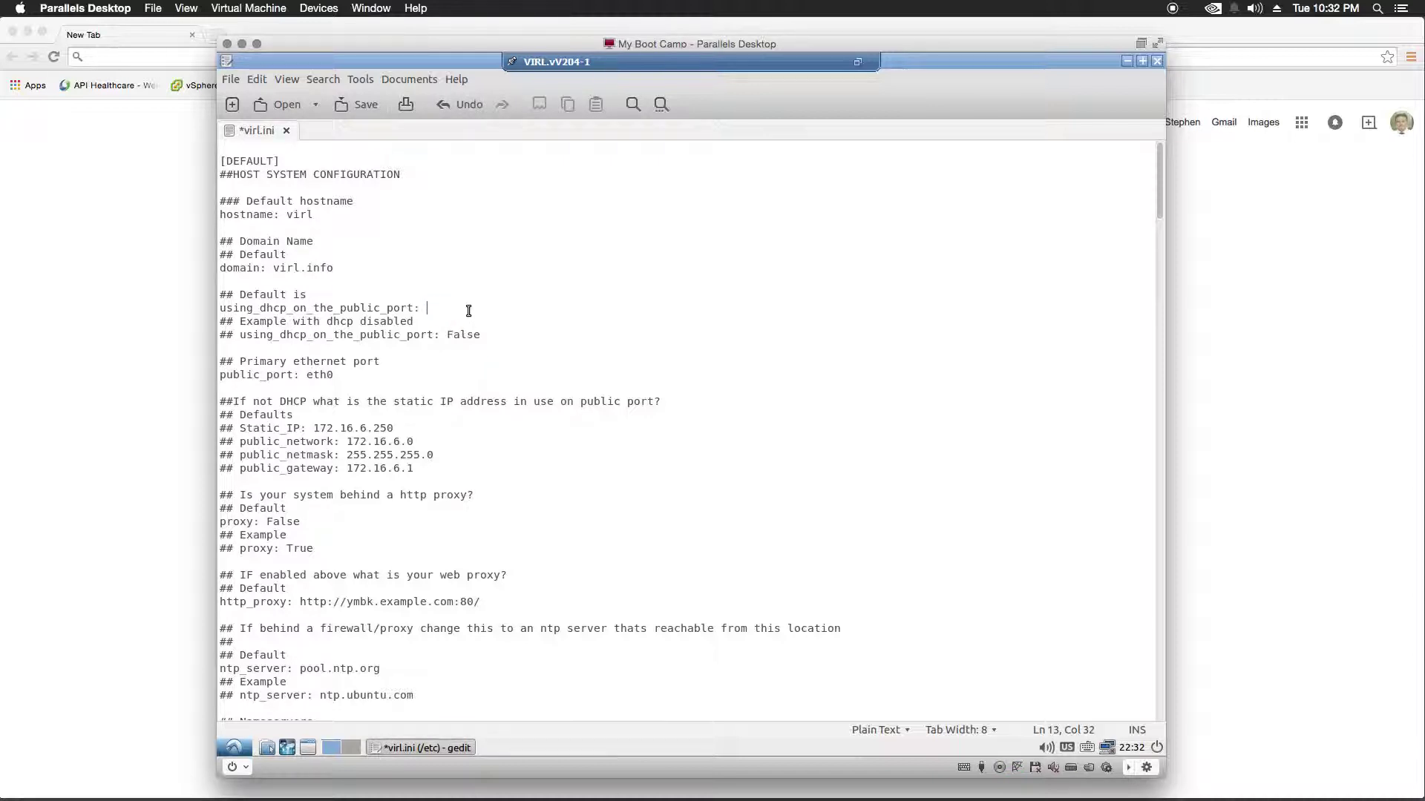
{"action": "type", "text": "False"}
{"action": "scroll", "coordinate": [393, 373], "scroll_direction": "down", "scroll_amount": 1}
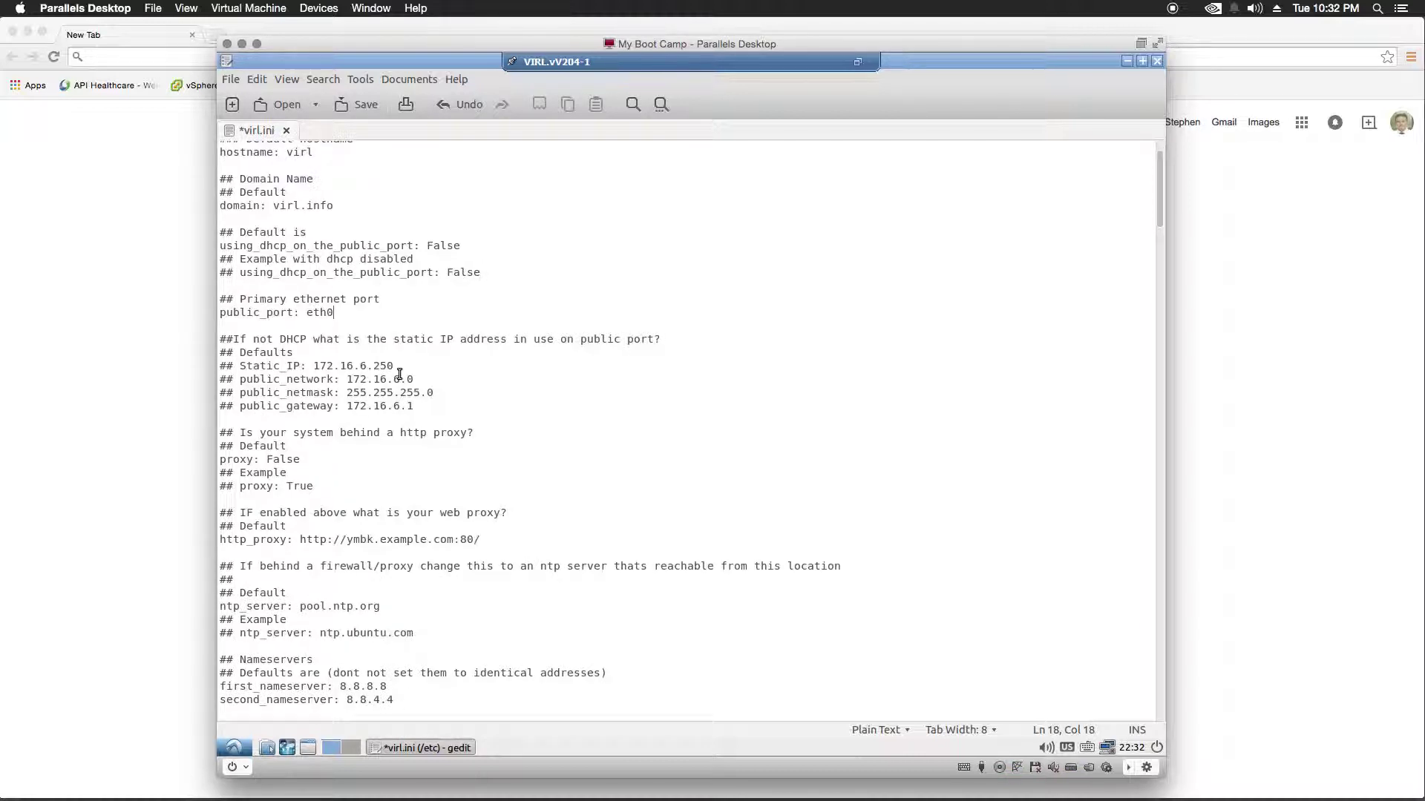
{"action": "scroll", "coordinate": [399, 373], "scroll_direction": "down", "scroll_amount": 1}
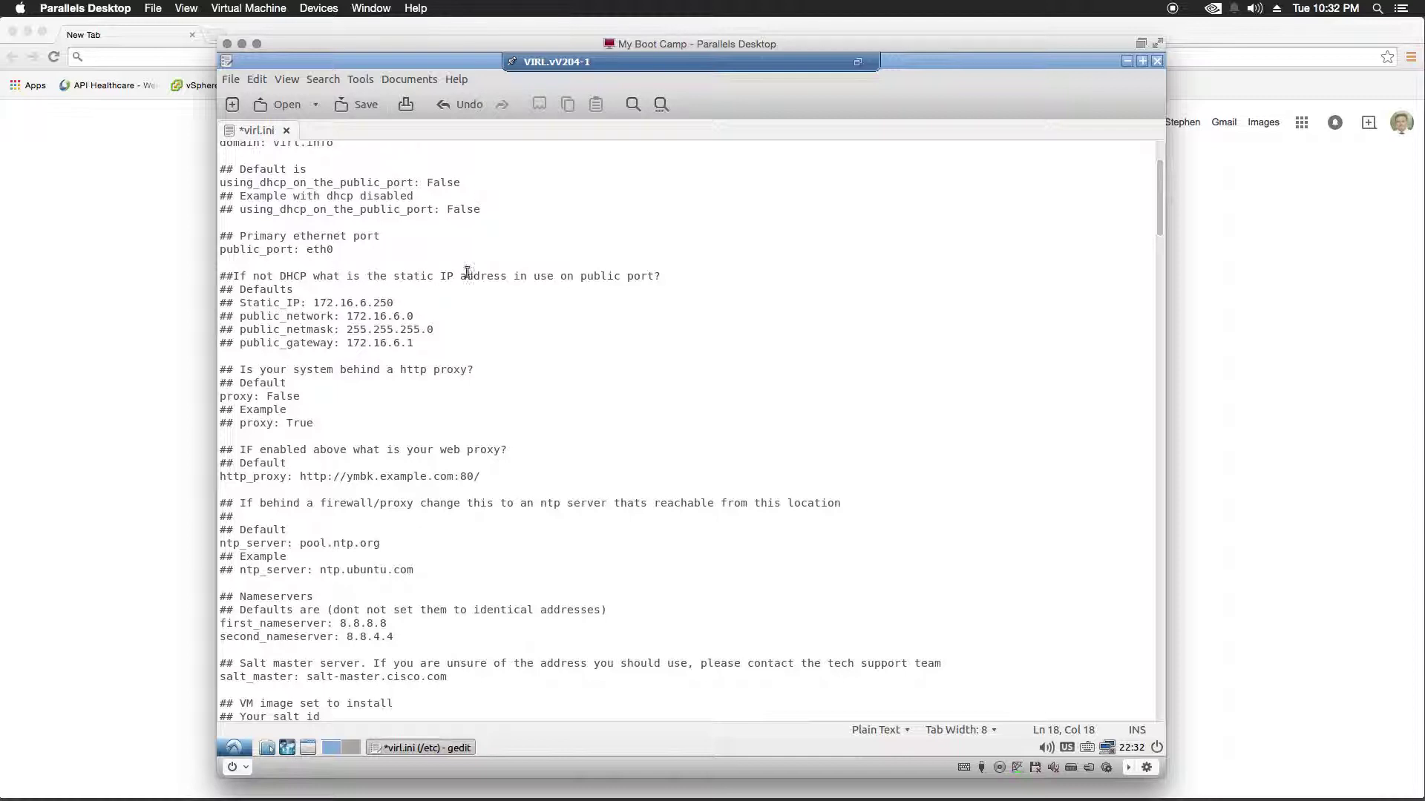
Uncomment the Static_IP, public_network, public_netmask and public_gateway lines
{"action": "left_click", "coordinate": [241, 304]}
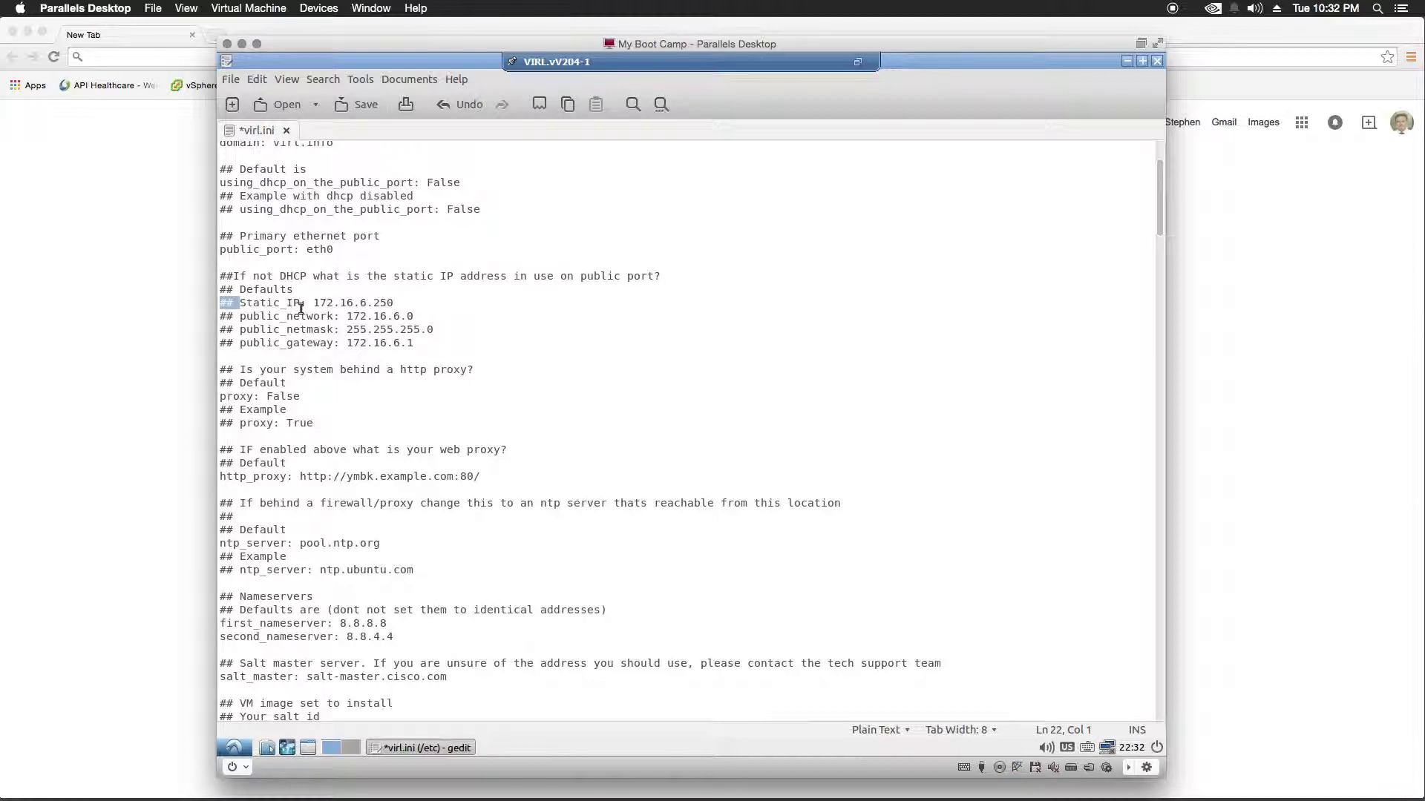
{"action": "key", "text": "BackSpace"}
{"action": "key", "text": "BackSpace"}
{"action": "key", "text": "BackSpace"}
{"action": "left_click", "coordinate": [242, 317]}
{"action": "key", "text": "BackSpace"}
{"action": "key", "text": "BackSpace"}
{"action": "key", "text": "BackSpace"}
{"action": "left_click", "coordinate": [241, 331]}
{"action": "key", "text": "BackSpace"}
{"action": "key", "text": "BackSpace"}
{"action": "key", "text": "BackSpace"}
{"action": "left_click", "coordinate": [242, 345]}
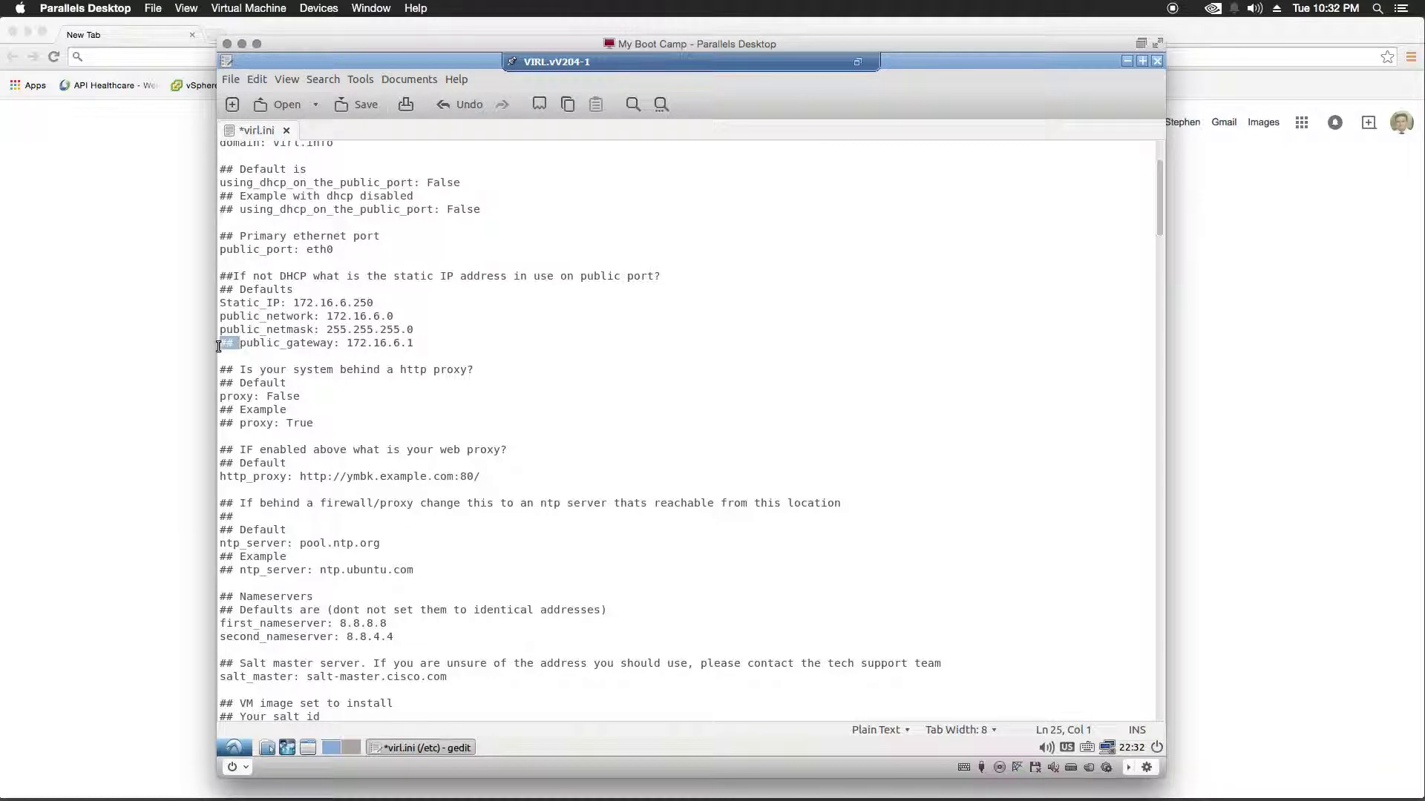
{"action": "key", "text": "BackSpace"}
{"action": "key", "text": "BackSpace"}
{"action": "key", "text": "BackSpace"}
Set Static_IP to 10.2.1.50, public_network to 10.2.1.0 and public_gateway to 10.2.1.2
{"action": "left_click_drag", "start_coordinate": [374, 303], "coordinate": [299, 302]}
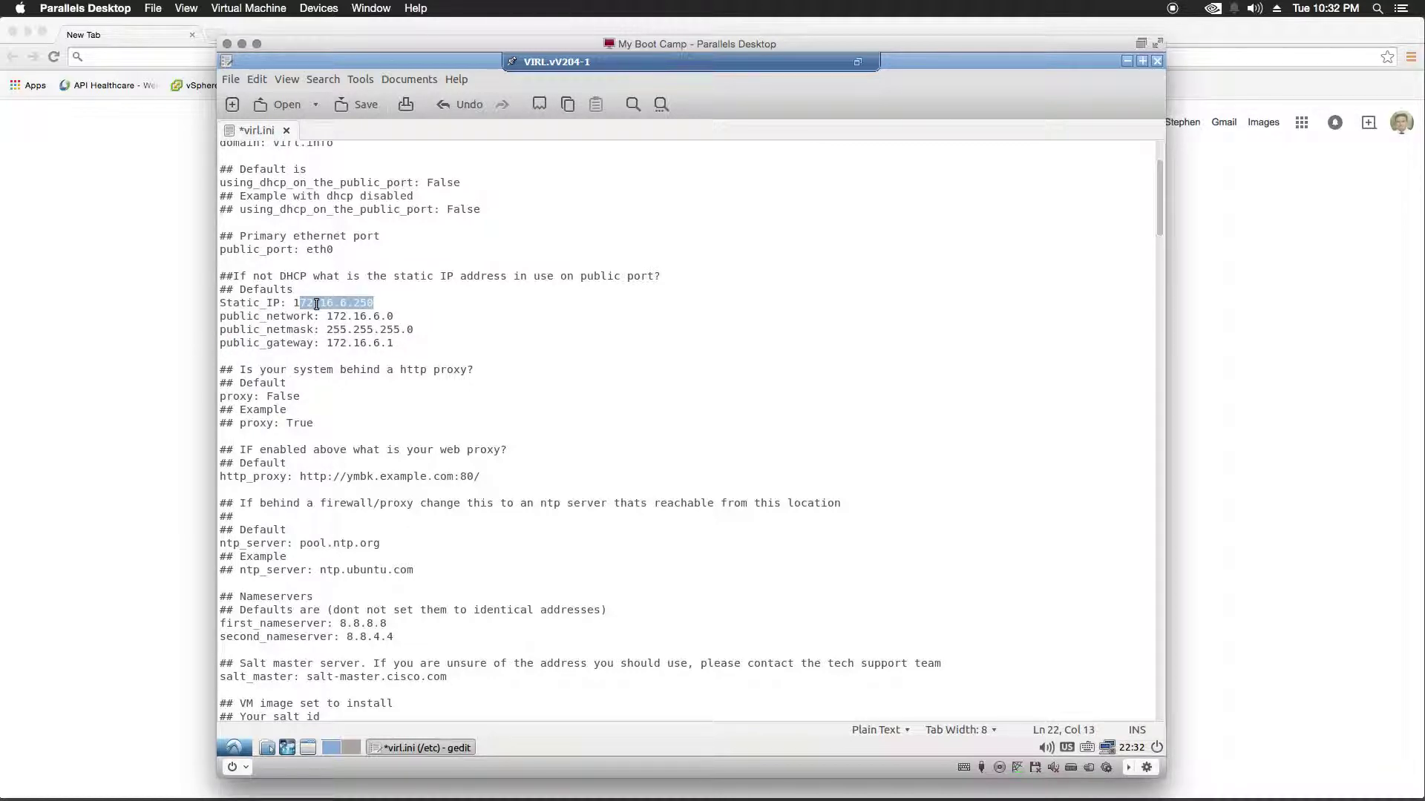
{"action": "type", "text": "0"}
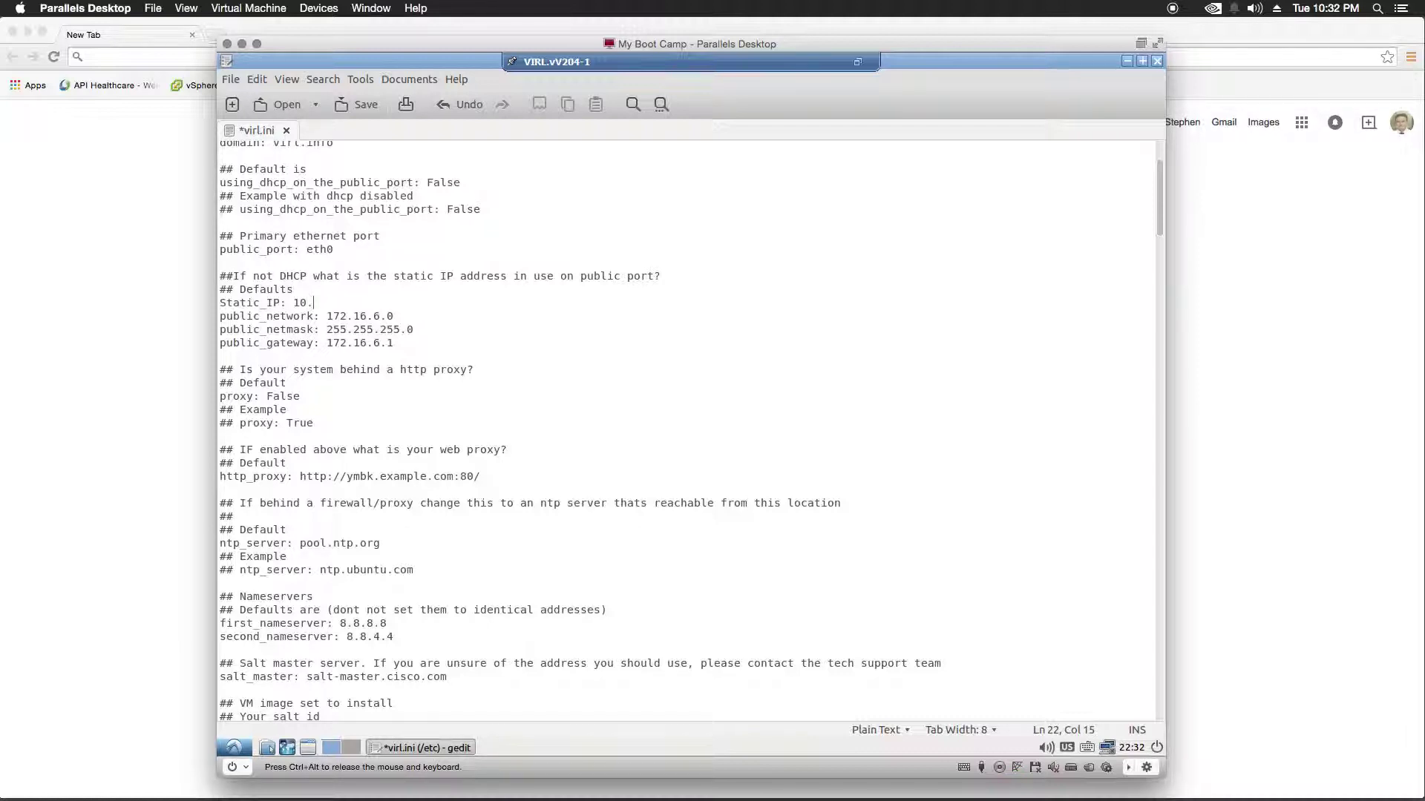
{"action": "type", "text": ".2.1.5"}
{"action": "left_click", "coordinate": [383, 317]}
{"action": "key", "text": "BackSpace"}
{"action": "key", "text": "BackSpace"}
{"action": "key", "text": "BackSpace"}
{"action": "key", "text": "BackSpace"}
{"action": "key", "text": "BackSpace"}
{"action": "key", "text": "BackSpace"}
{"action": "key", "text": "BackSpace"}
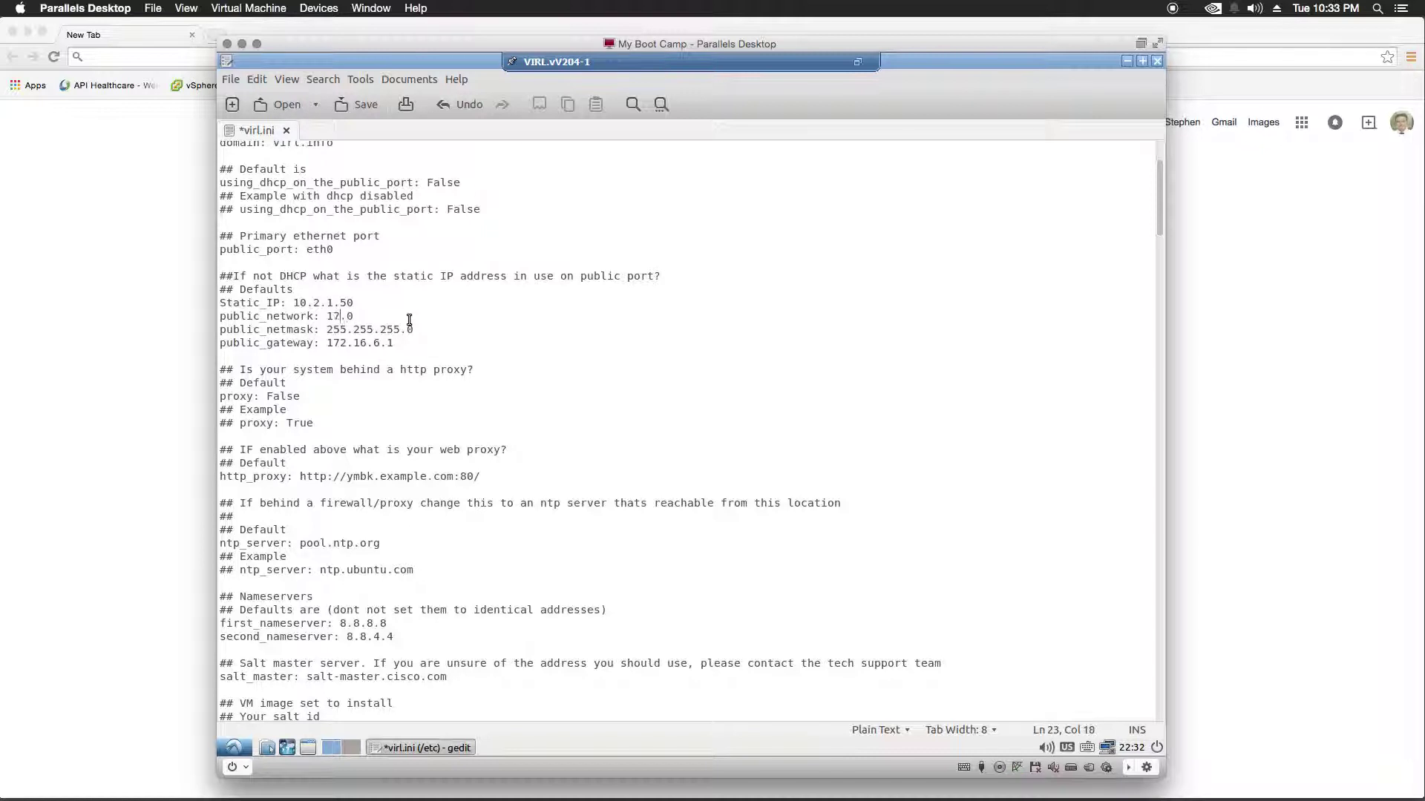
{"action": "type", "text": "0.2.1"}
{"action": "left_click", "coordinate": [401, 349]}
{"action": "key", "text": "BackSpace"}
{"action": "key", "text": "BackSpace"}
{"action": "key", "text": "BackSpace"}
{"action": "key", "text": "BackSpace"}
{"action": "type", "text": "0.2.1."}
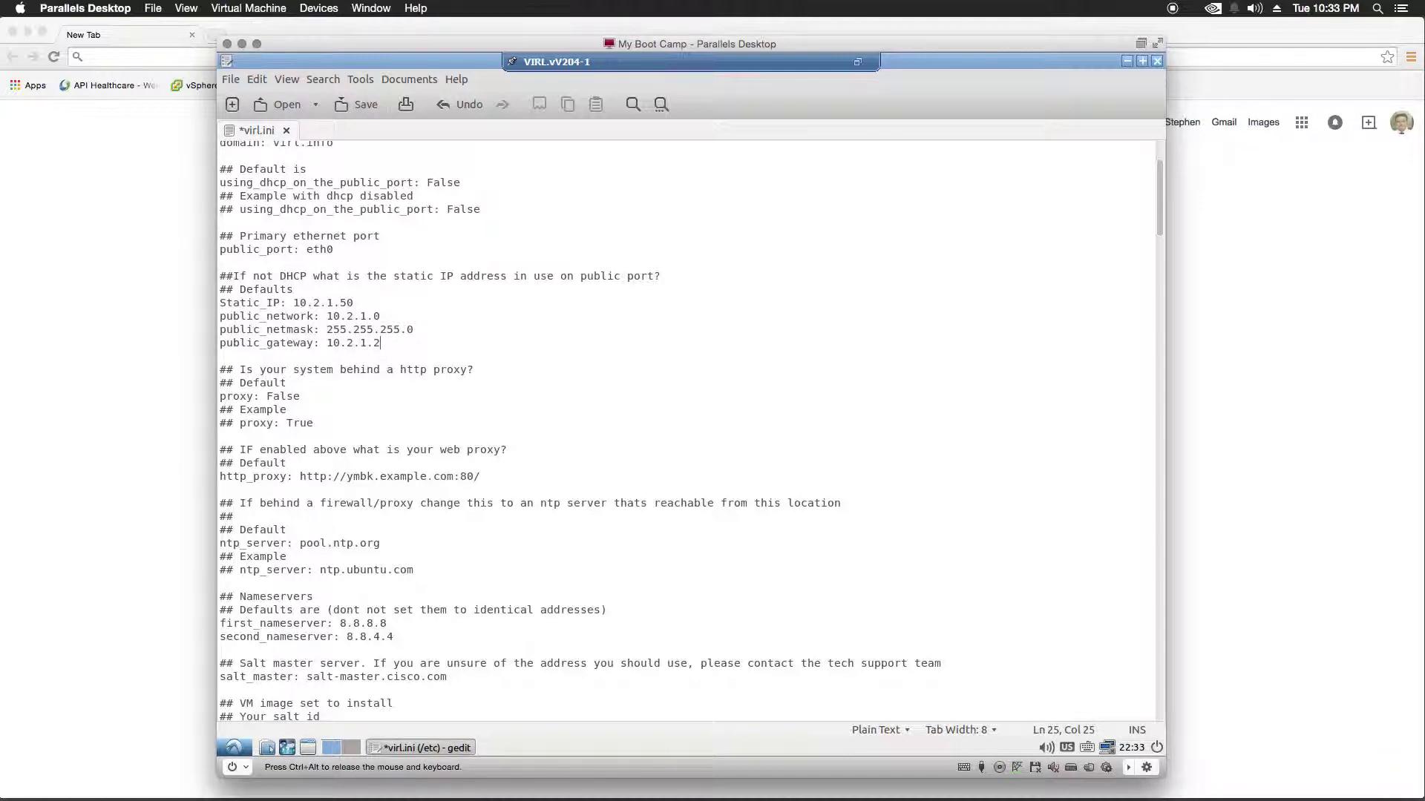
{"action": "left_click", "coordinate": [466, 383]}
{"action": "scroll", "coordinate": [353, 402], "scroll_direction": "down", "scroll_amount": 2}
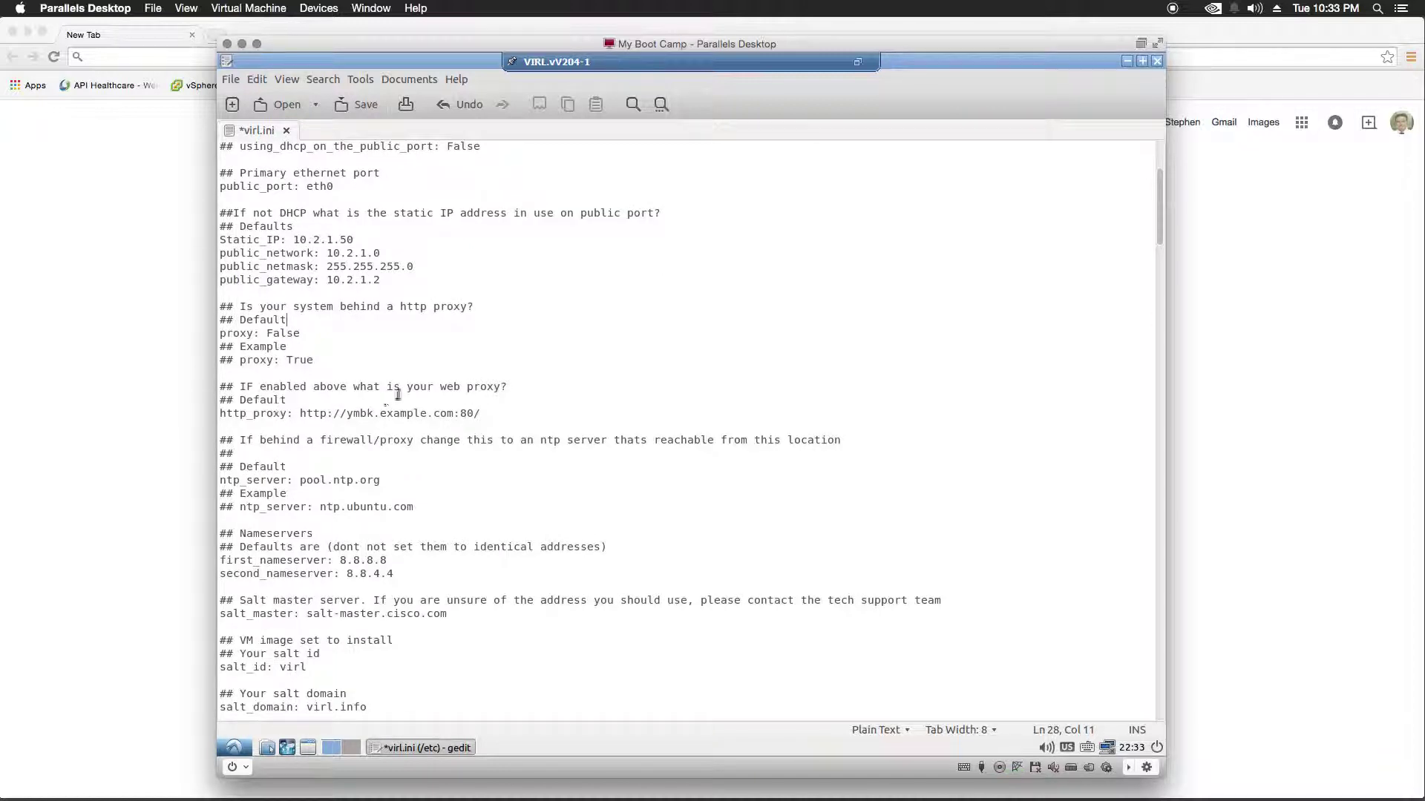
{"action": "scroll", "coordinate": [431, 404], "scroll_direction": "down", "scroll_amount": 2}
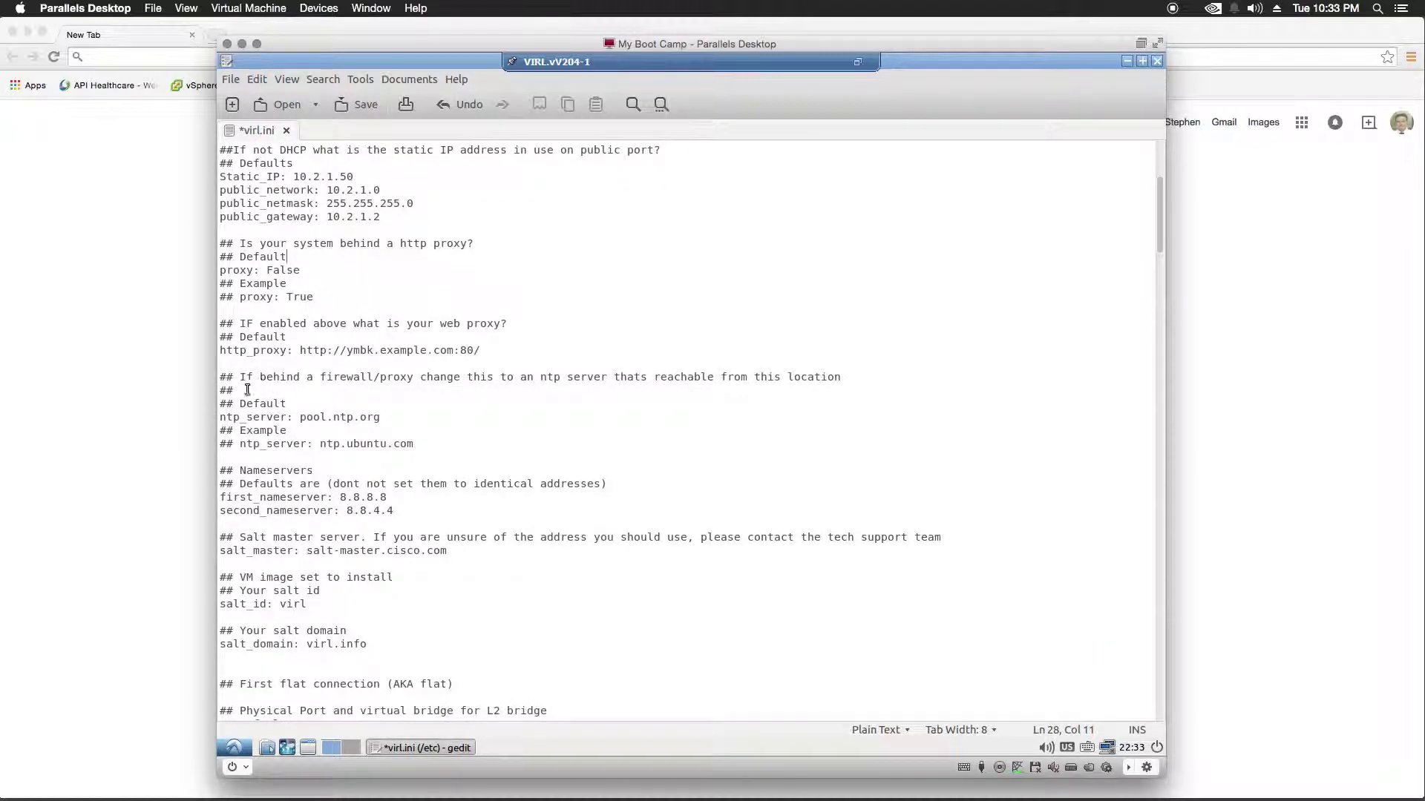
{"action": "scroll", "coordinate": [391, 380], "scroll_direction": "down", "scroll_amount": 3}
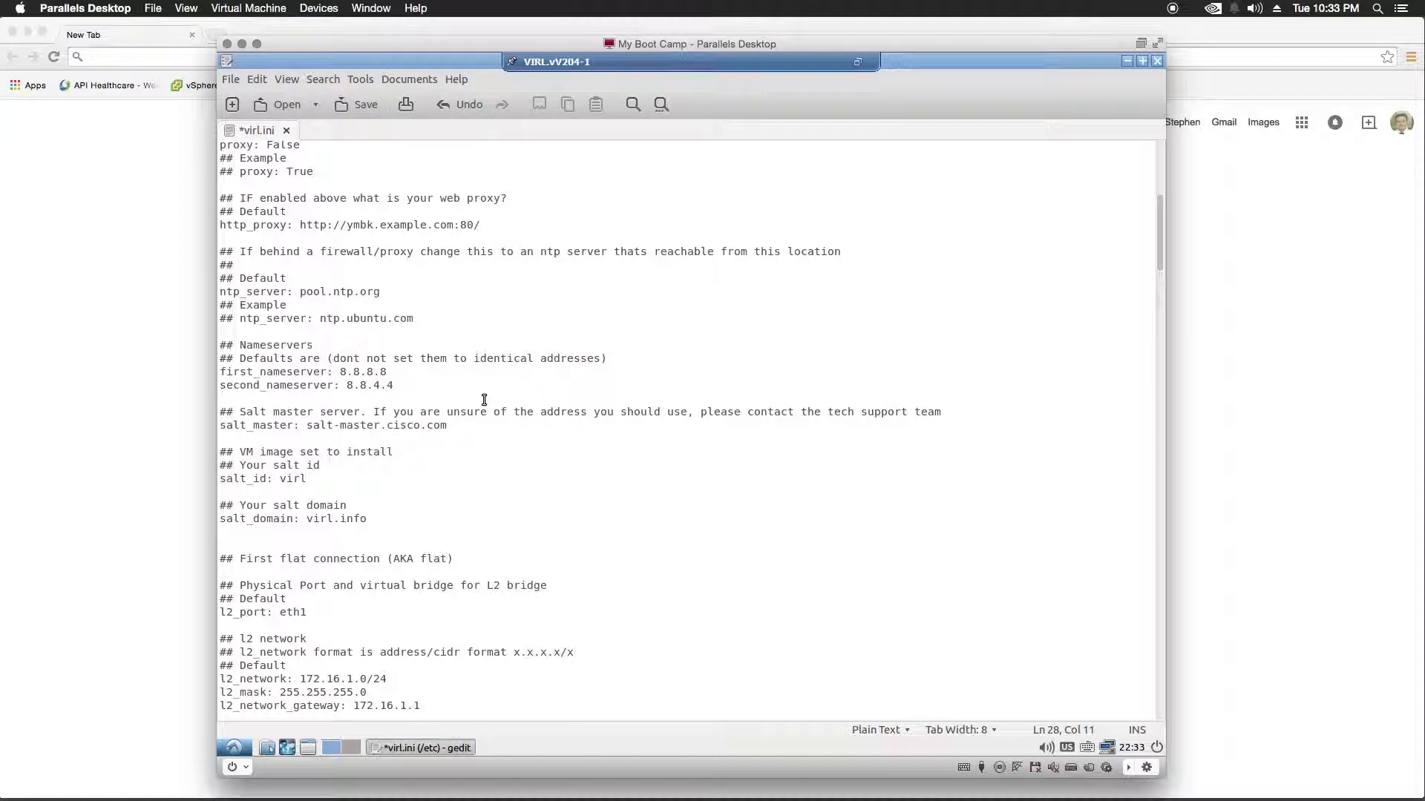
{"action": "scroll", "coordinate": [484, 398], "scroll_direction": "down", "scroll_amount": 1}
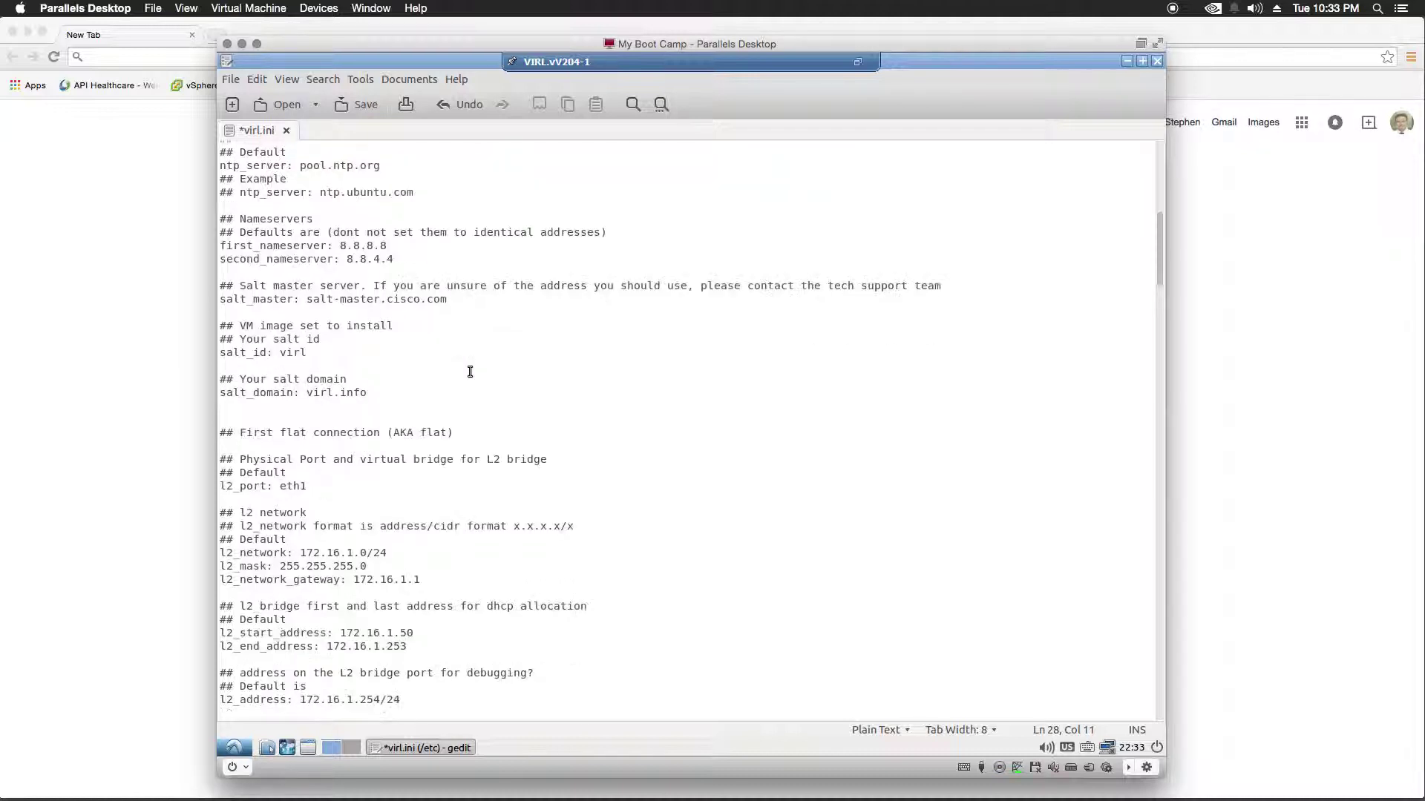
{"action": "scroll", "coordinate": [469, 371], "scroll_direction": "down", "scroll_amount": 1}
{"action": "scroll", "coordinate": [484, 377], "scroll_direction": "down", "scroll_amount": 1}
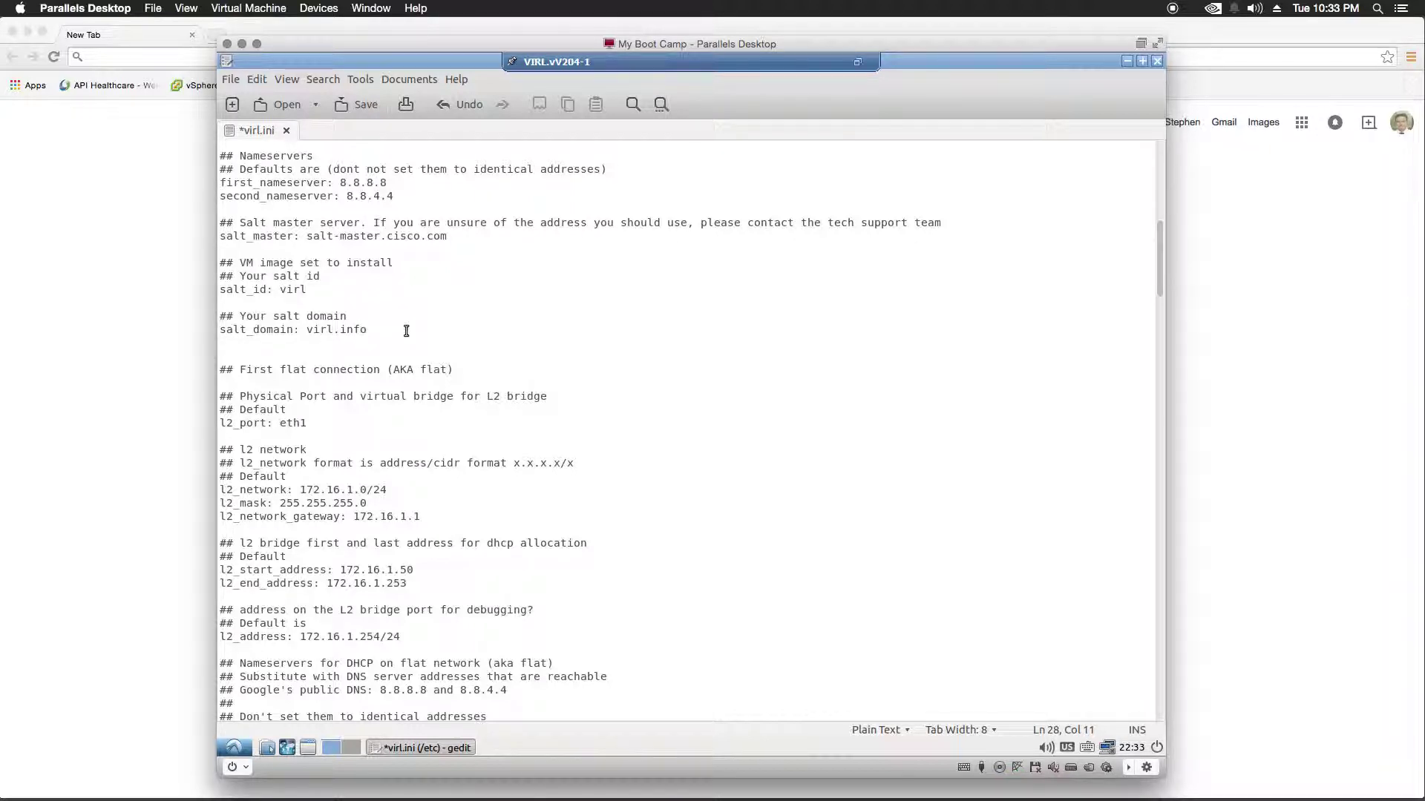
{"action": "scroll", "coordinate": [405, 331], "scroll_direction": "down", "scroll_amount": 3}
{"action": "scroll", "coordinate": [371, 301], "scroll_direction": "down", "scroll_amount": 2}
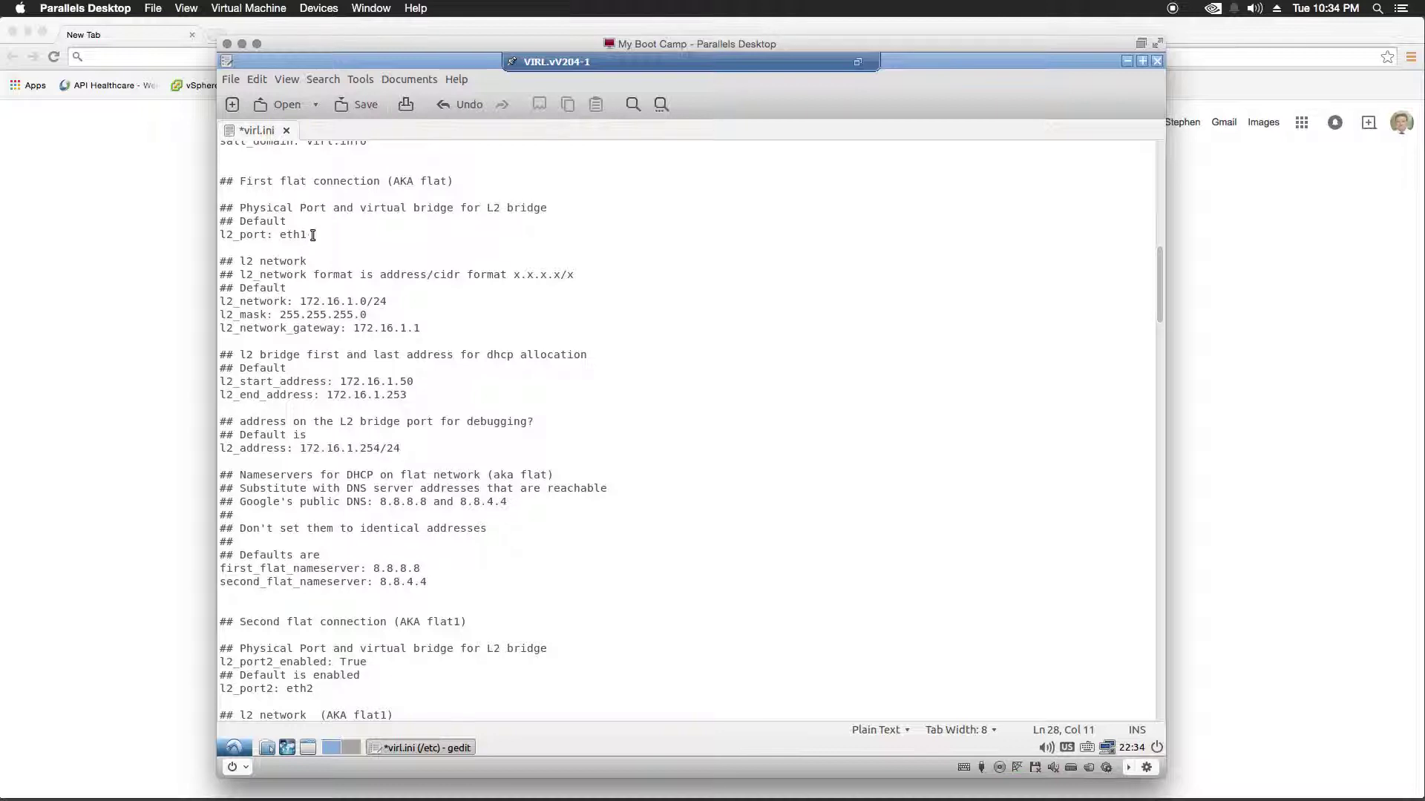
Replace eth1 on the l2_port line with a dummy interface
{"action": "left_click_drag", "start_coordinate": [313, 235], "coordinate": [284, 236]}
{"action": "type", "text": "dummy"}
{"action": "scroll", "coordinate": [387, 258], "scroll_direction": "down", "scroll_amount": 2}
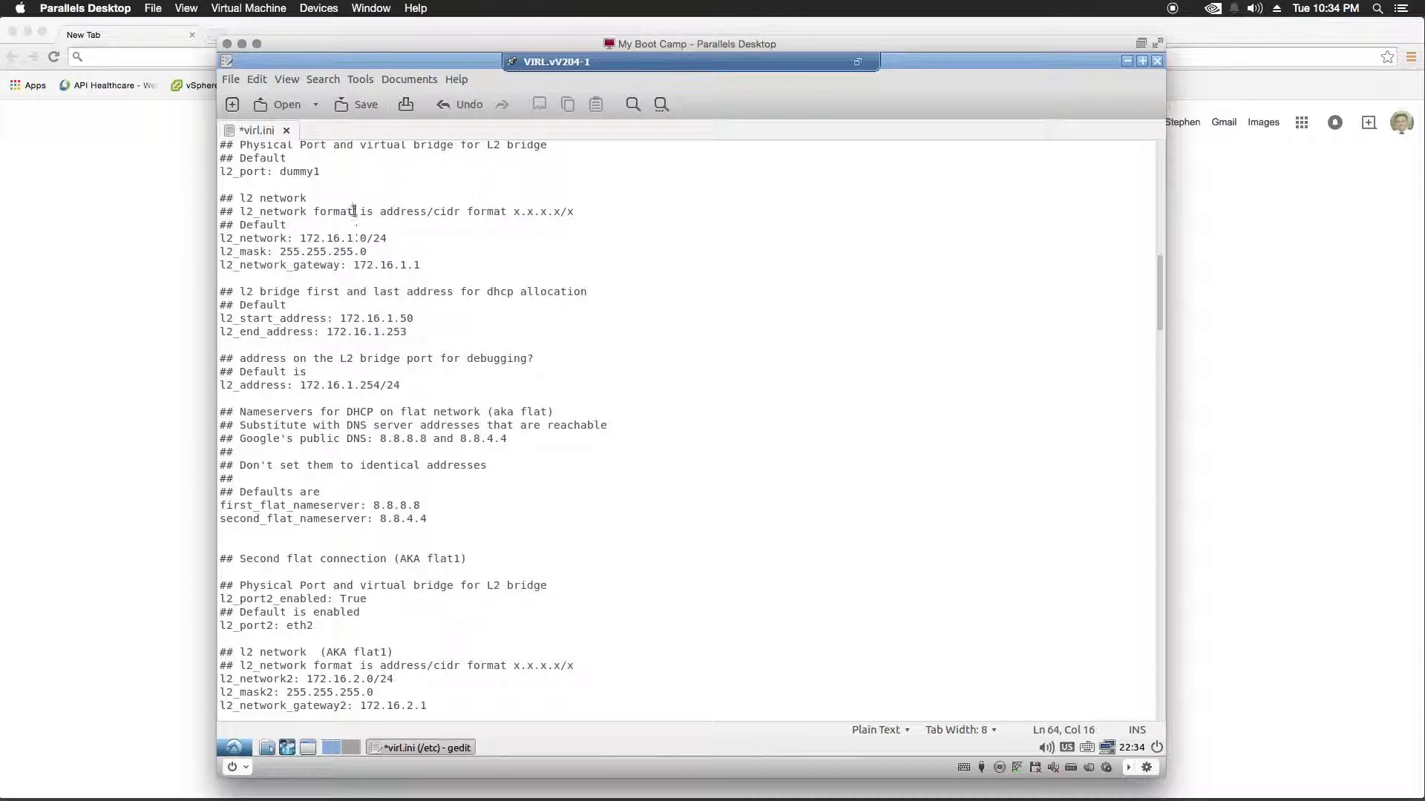
{"action": "scroll", "coordinate": [396, 296], "scroll_direction": "down", "scroll_amount": 3}
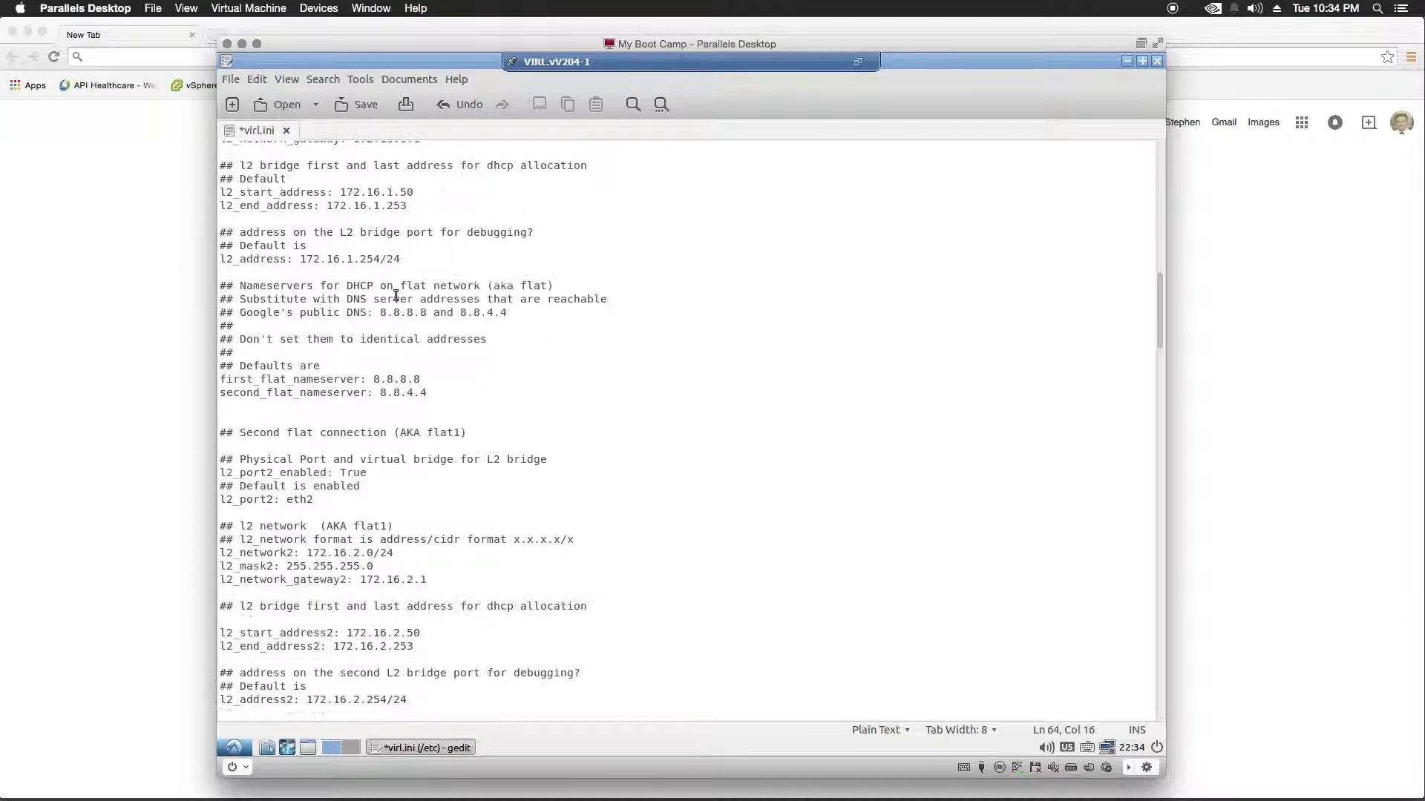
{"action": "scroll", "coordinate": [396, 296], "scroll_direction": "down", "scroll_amount": 6}
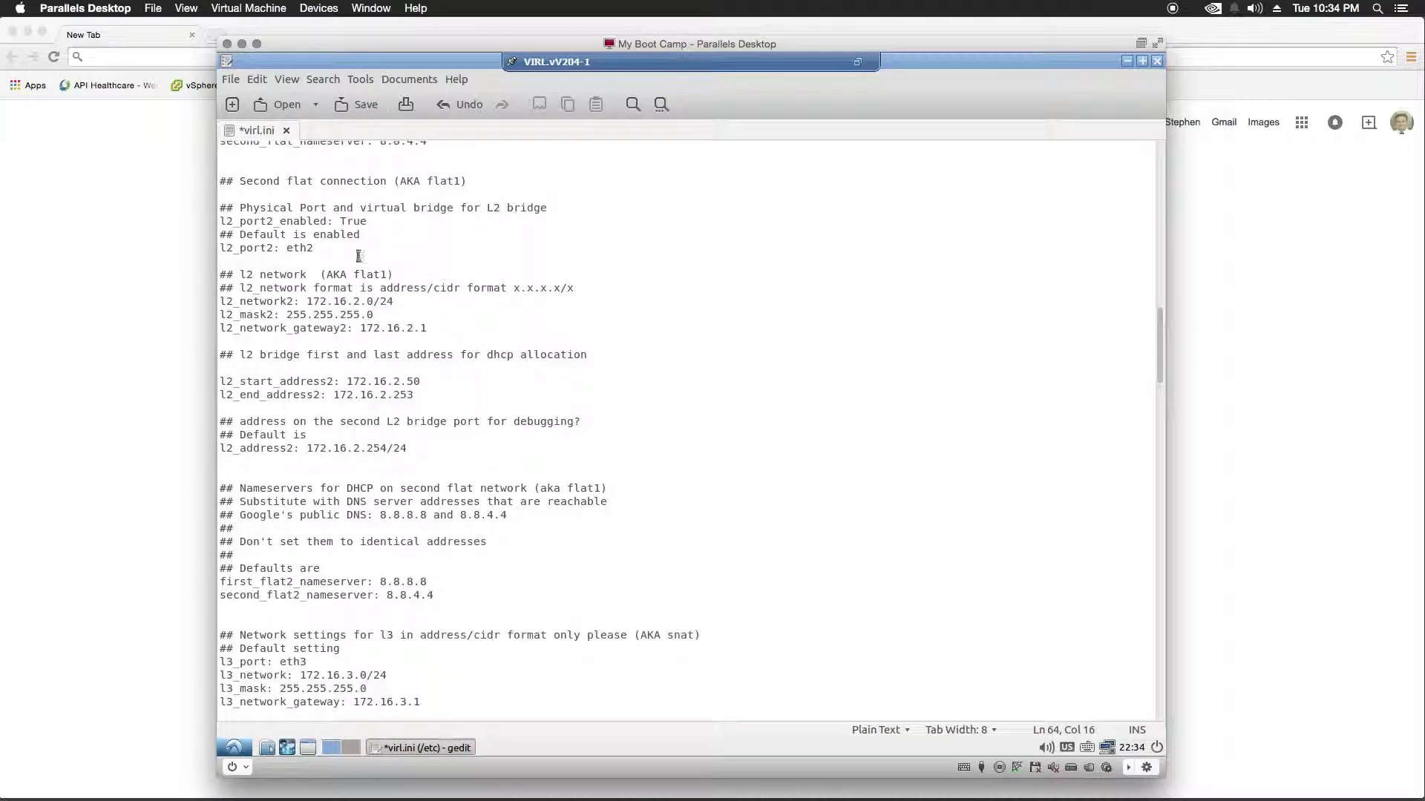
Change the l2_port2 value from eth2 to dummy2
{"action": "left_click_drag", "start_coordinate": [253, 181], "coordinate": [361, 181]}
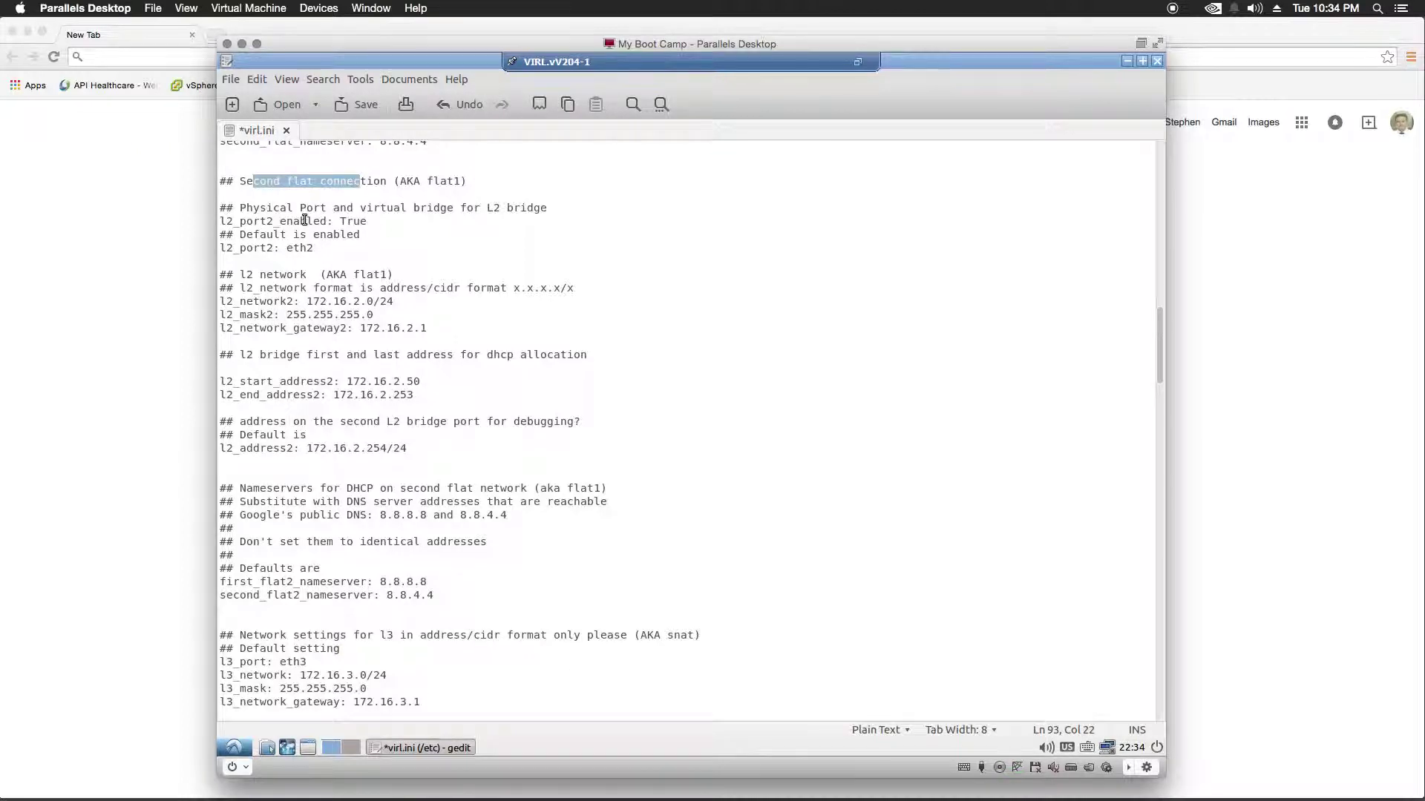
{"action": "left_click", "coordinate": [314, 248]}
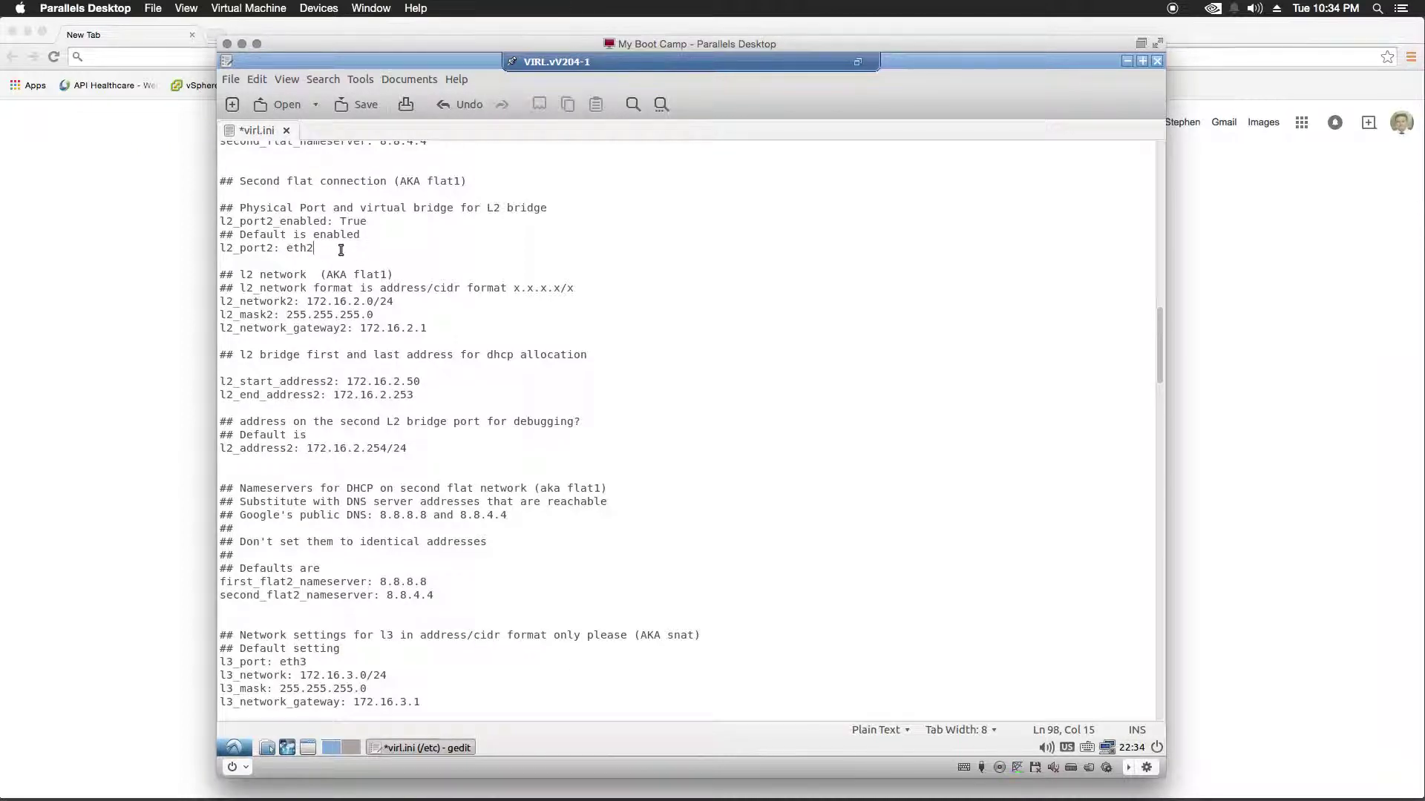
{"action": "key", "text": "BackSpace"}
{"action": "key", "text": "BackSpace"}
{"action": "key", "text": "BackSpace"}
{"action": "type", "text": "dummy2"}
Change the l3_port value from eth3 to dummy3
{"action": "scroll", "coordinate": [422, 247], "scroll_direction": "down", "scroll_amount": 6}
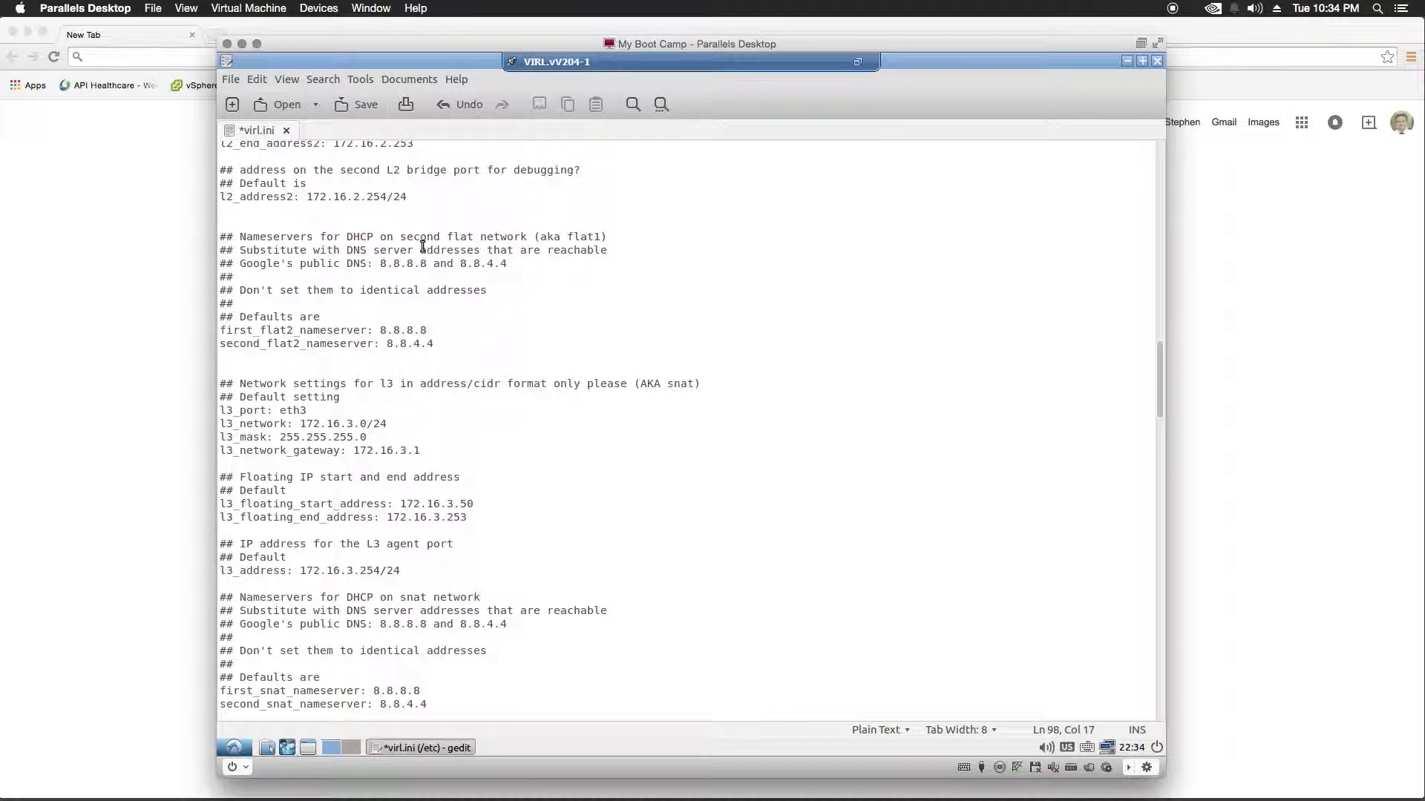
{"action": "scroll", "coordinate": [422, 246], "scroll_direction": "down", "scroll_amount": 5}
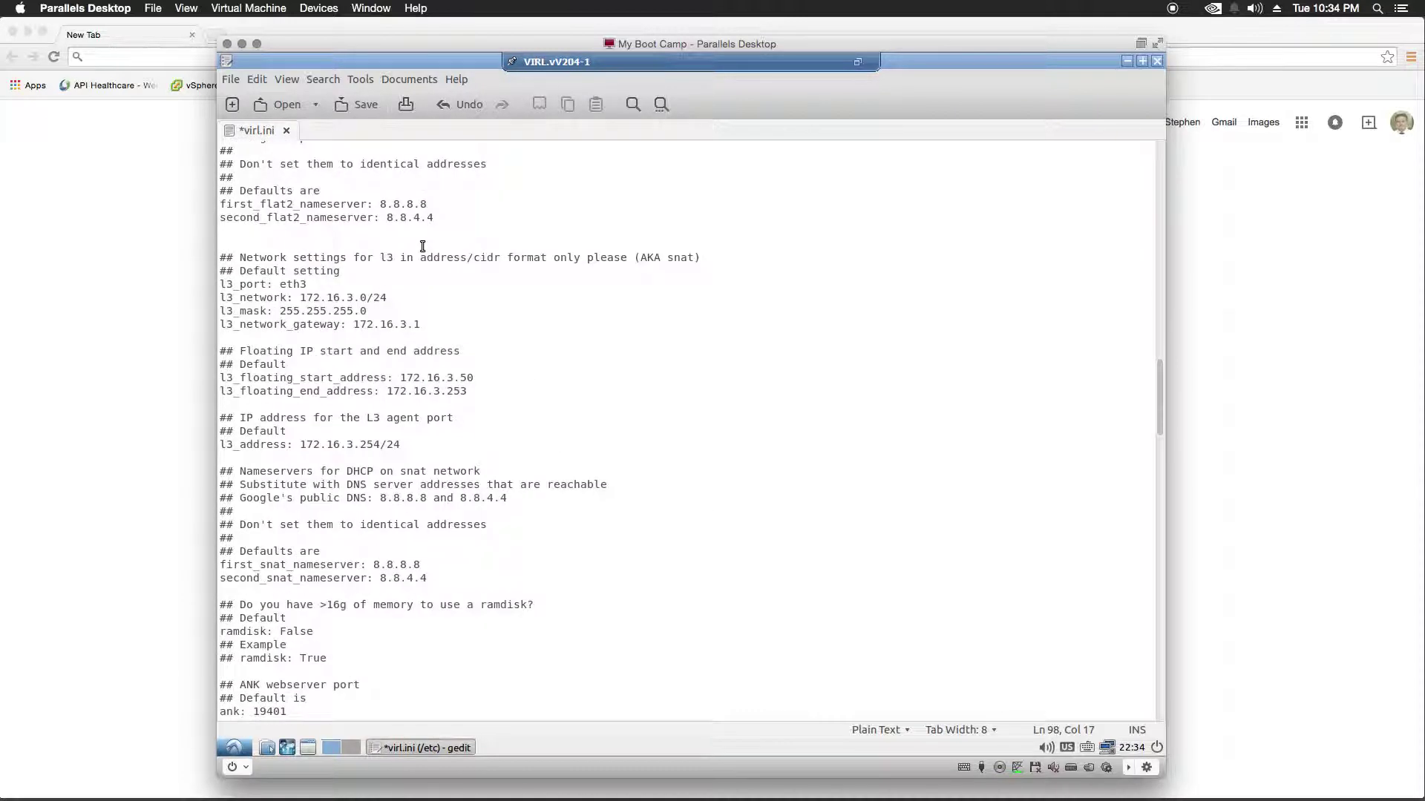
{"action": "left_click", "coordinate": [320, 223]}
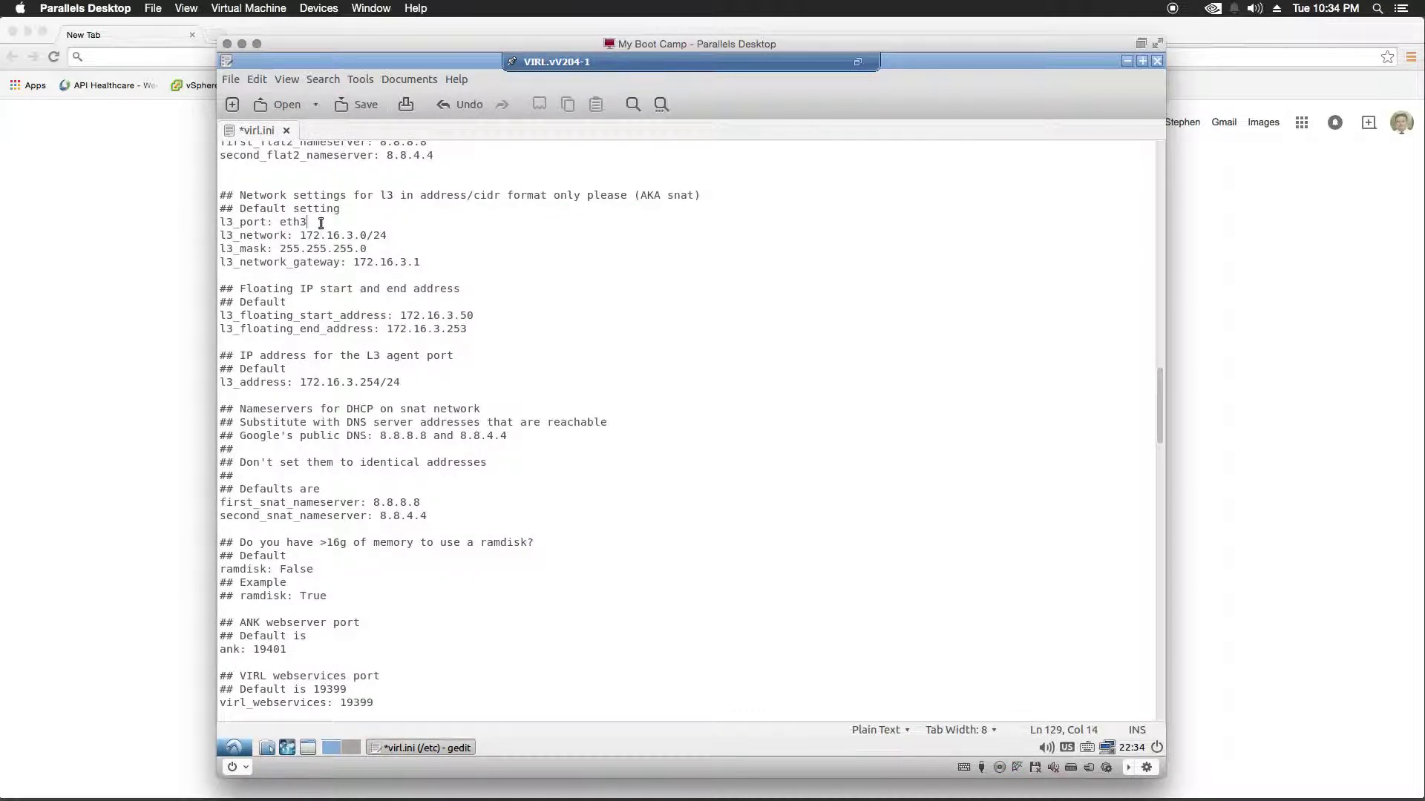
{"action": "key", "text": "BackSpace"}
{"action": "key", "text": "BackSpace"}
{"action": "key", "text": "BackSpace"}
{"action": "type", "text": "d"}
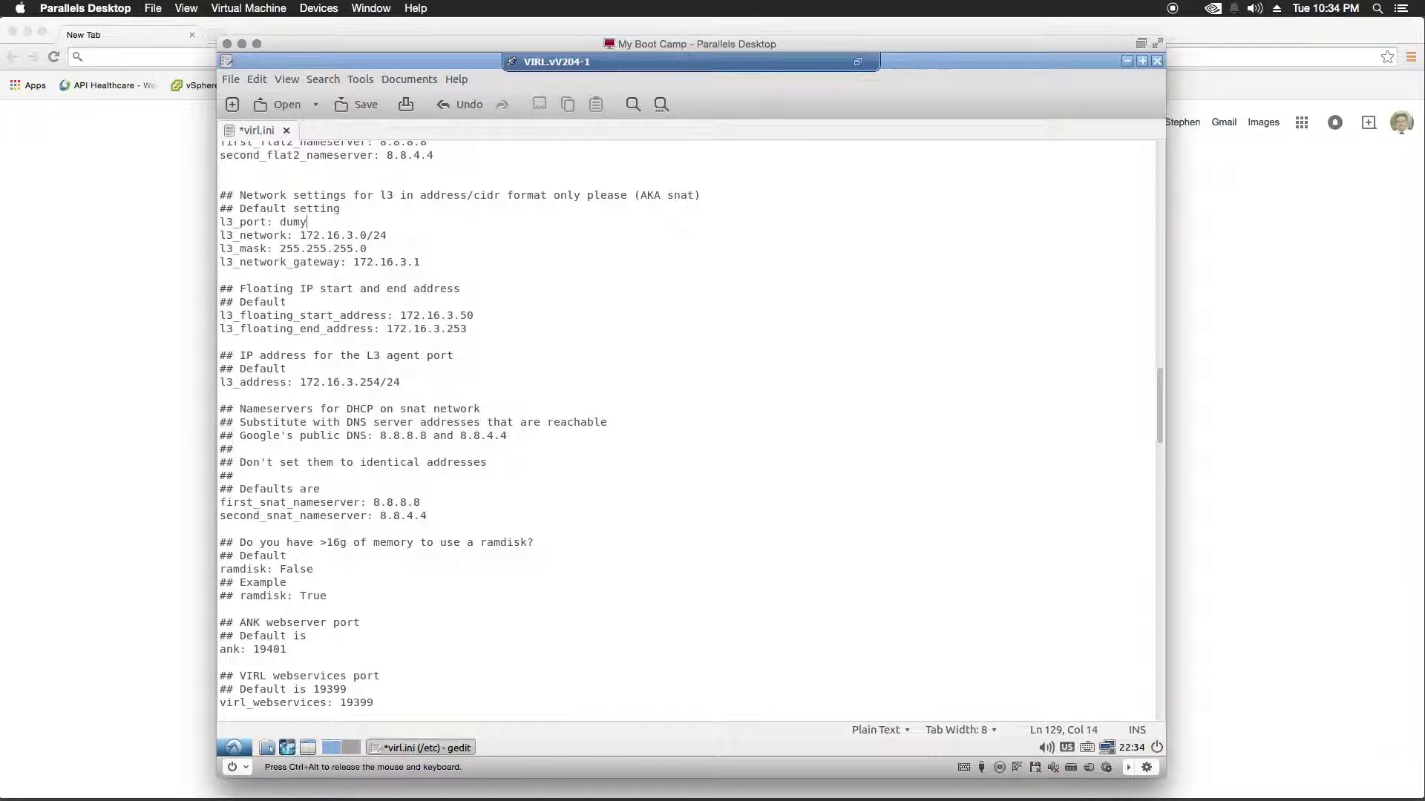
{"action": "type", "text": "ummy3"}
{"action": "scroll", "coordinate": [512, 254], "scroll_direction": "down", "scroll_amount": 3}
{"action": "scroll", "coordinate": [508, 254], "scroll_direction": "down", "scroll_amount": 5}
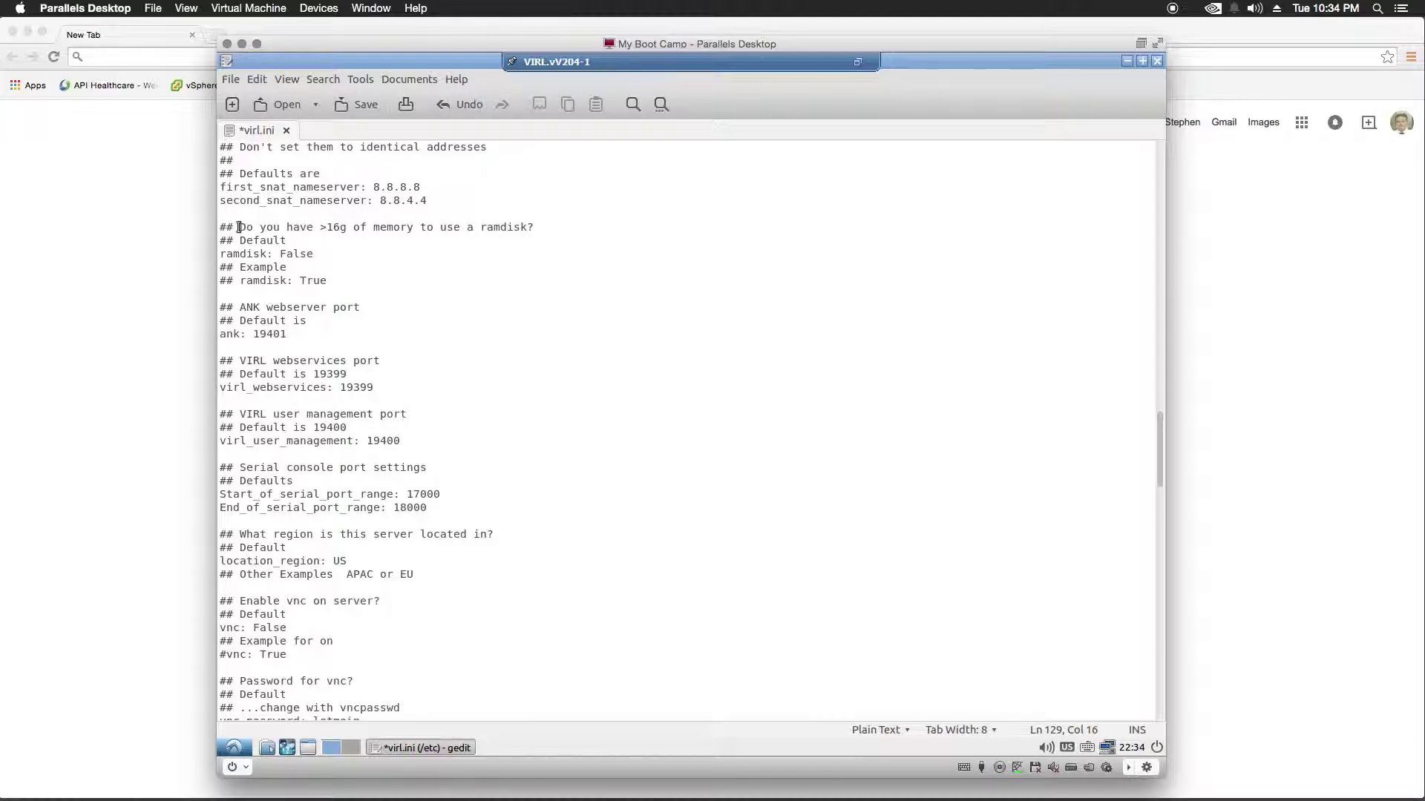
Change the ramdisk setting in virl.ini from False to True
{"action": "left_click_drag", "start_coordinate": [239, 227], "coordinate": [496, 237]}
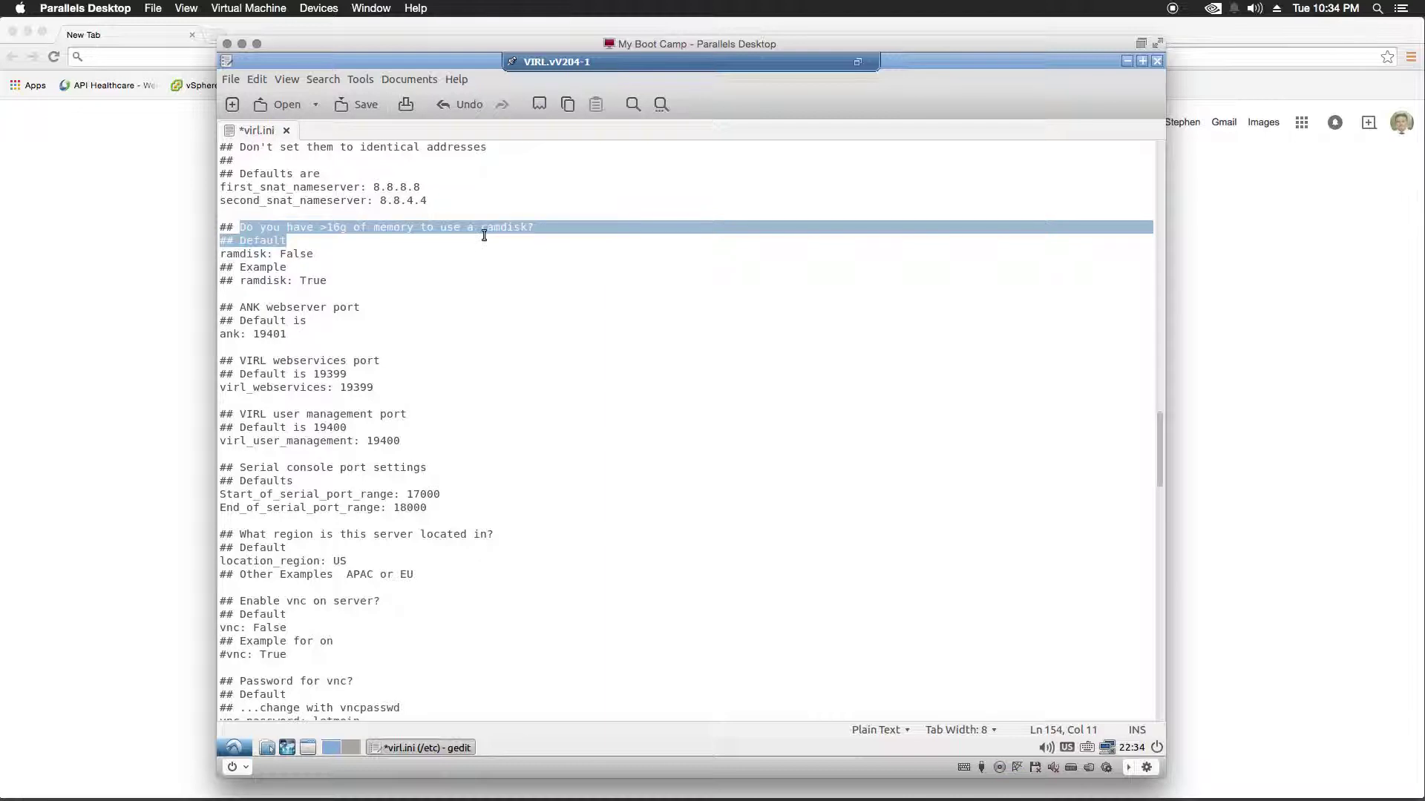
{"action": "left_click", "coordinate": [374, 251]}
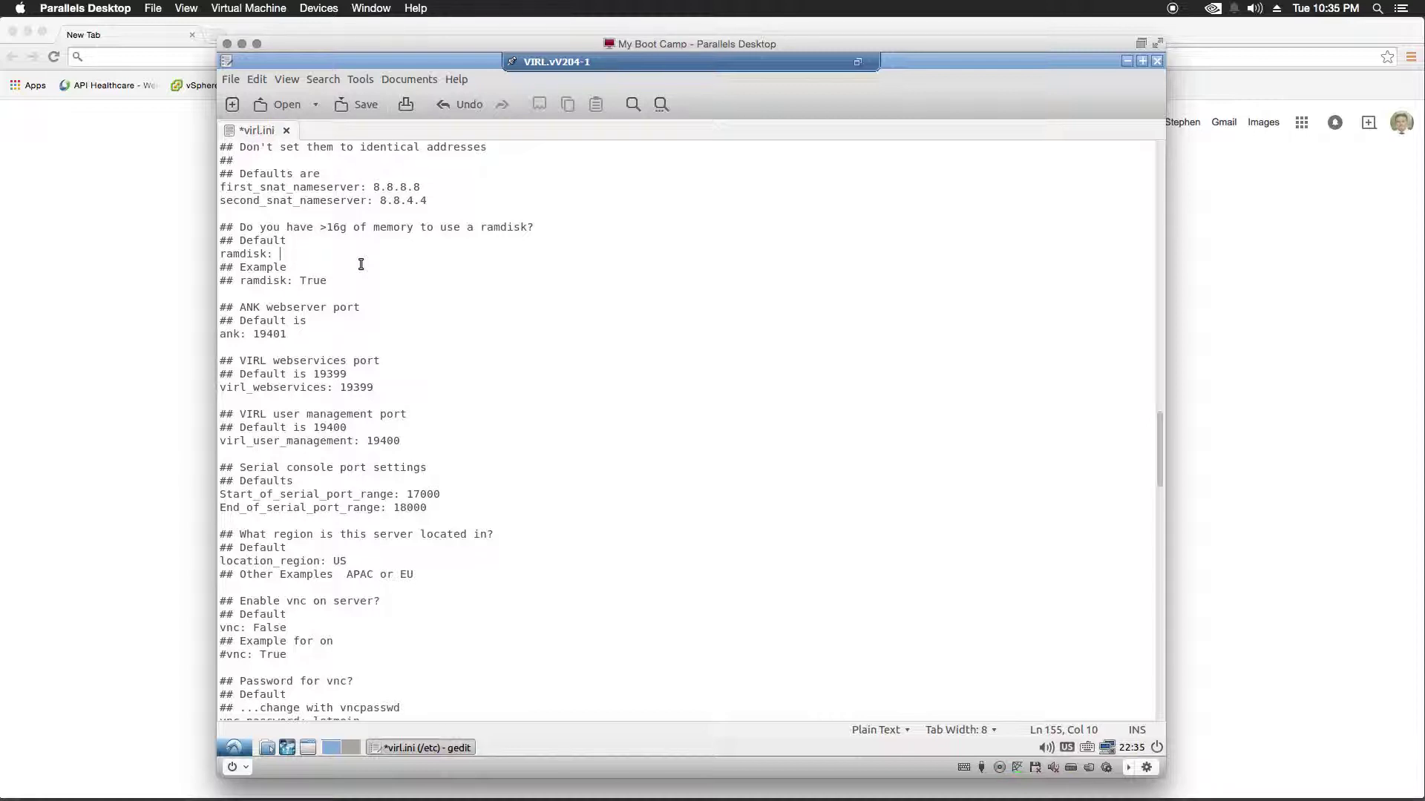
{"action": "type", "text": "True"}
{"action": "scroll", "coordinate": [350, 310], "scroll_direction": "down", "scroll_amount": 2}
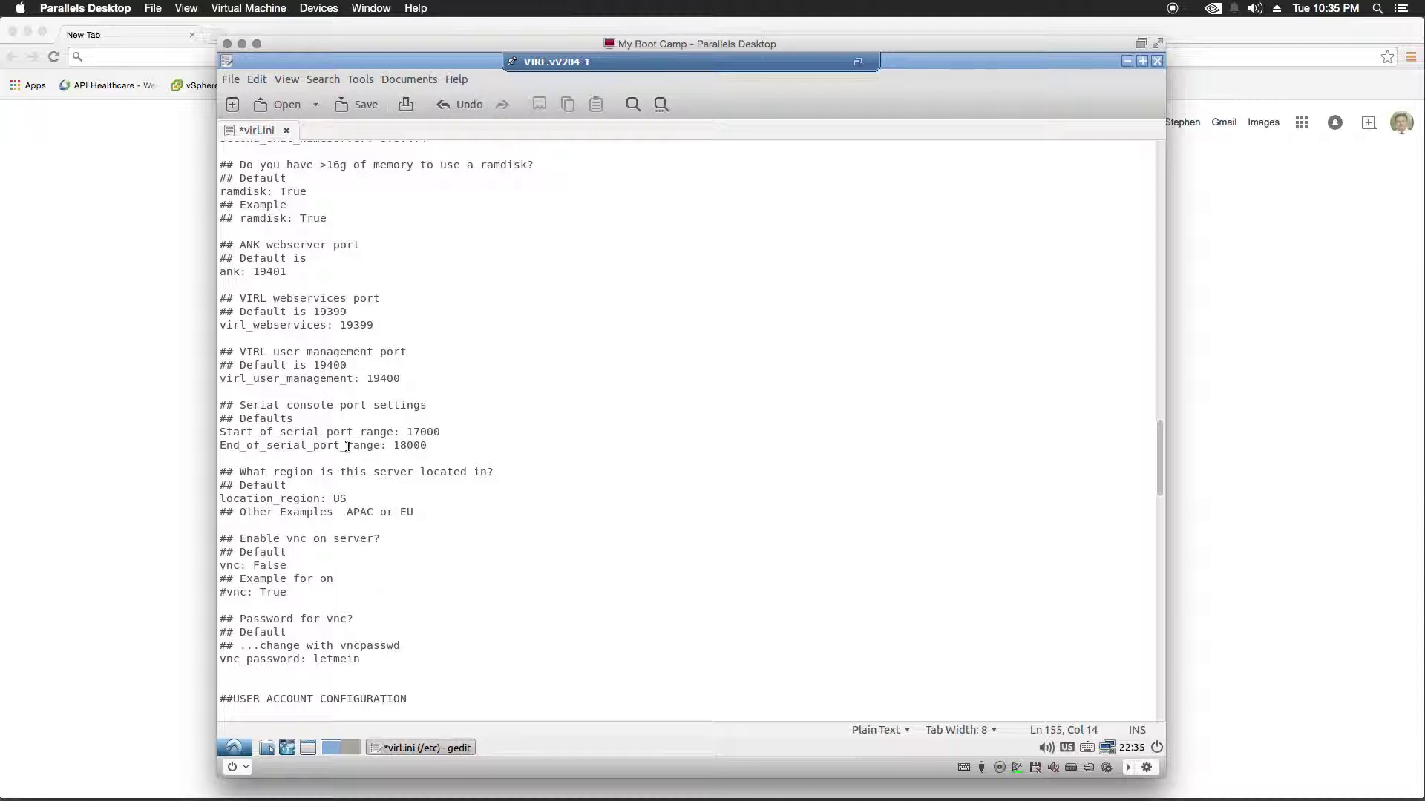
{"action": "scroll", "coordinate": [435, 397], "scroll_direction": "down", "scroll_amount": 2}
{"action": "scroll", "coordinate": [423, 378], "scroll_direction": "down", "scroll_amount": 2}
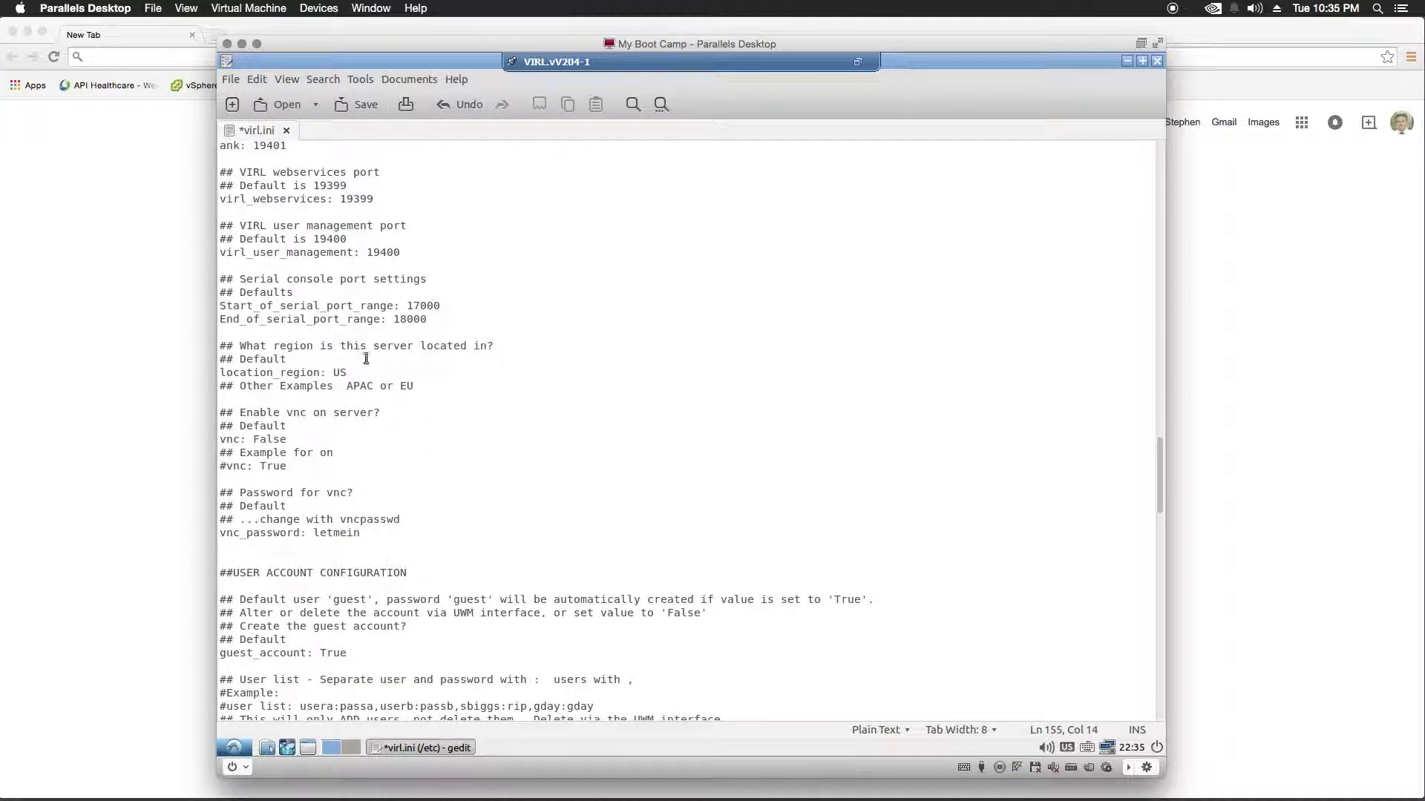
{"action": "scroll", "coordinate": [452, 337], "scroll_direction": "down", "scroll_amount": 2}
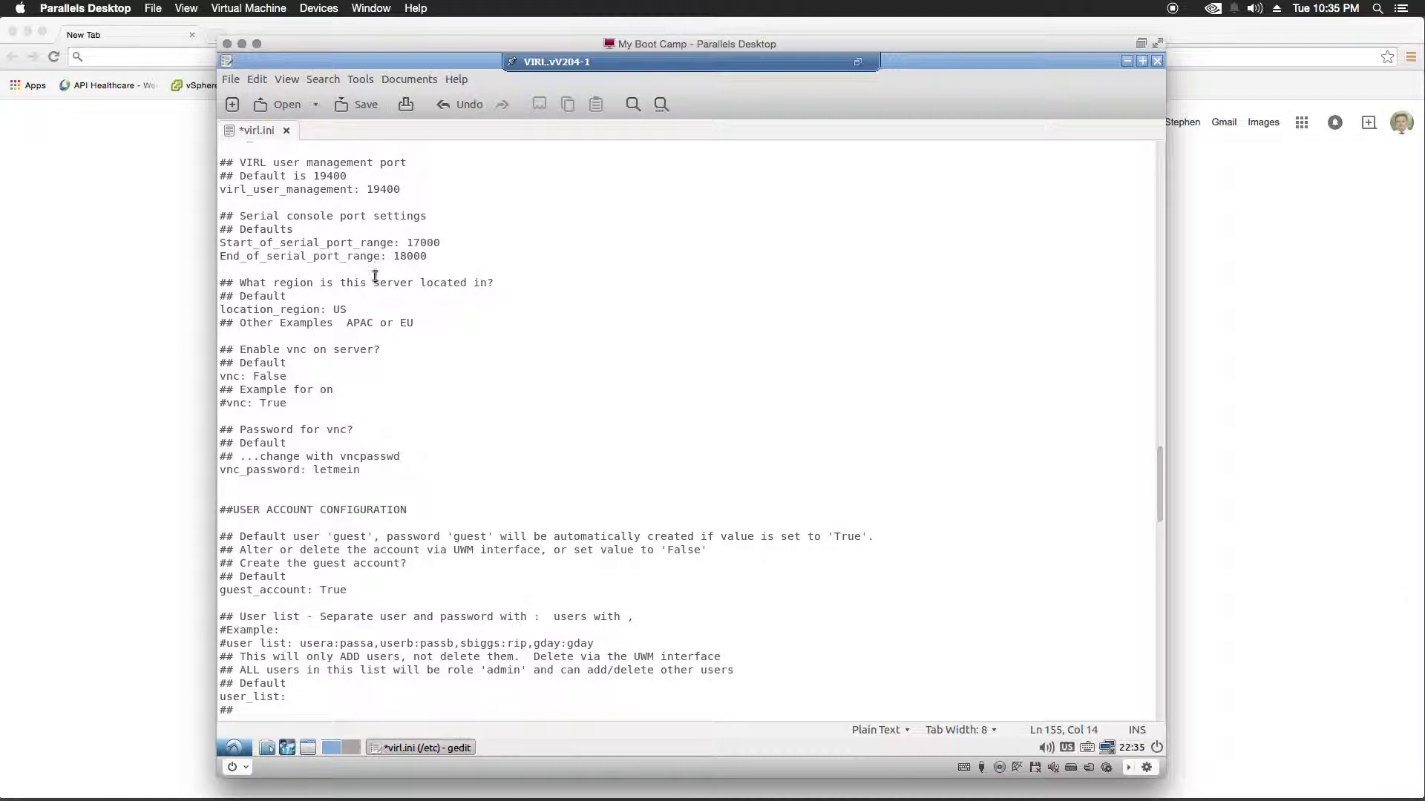
{"action": "scroll", "coordinate": [338, 249], "scroll_direction": "down", "scroll_amount": 2}
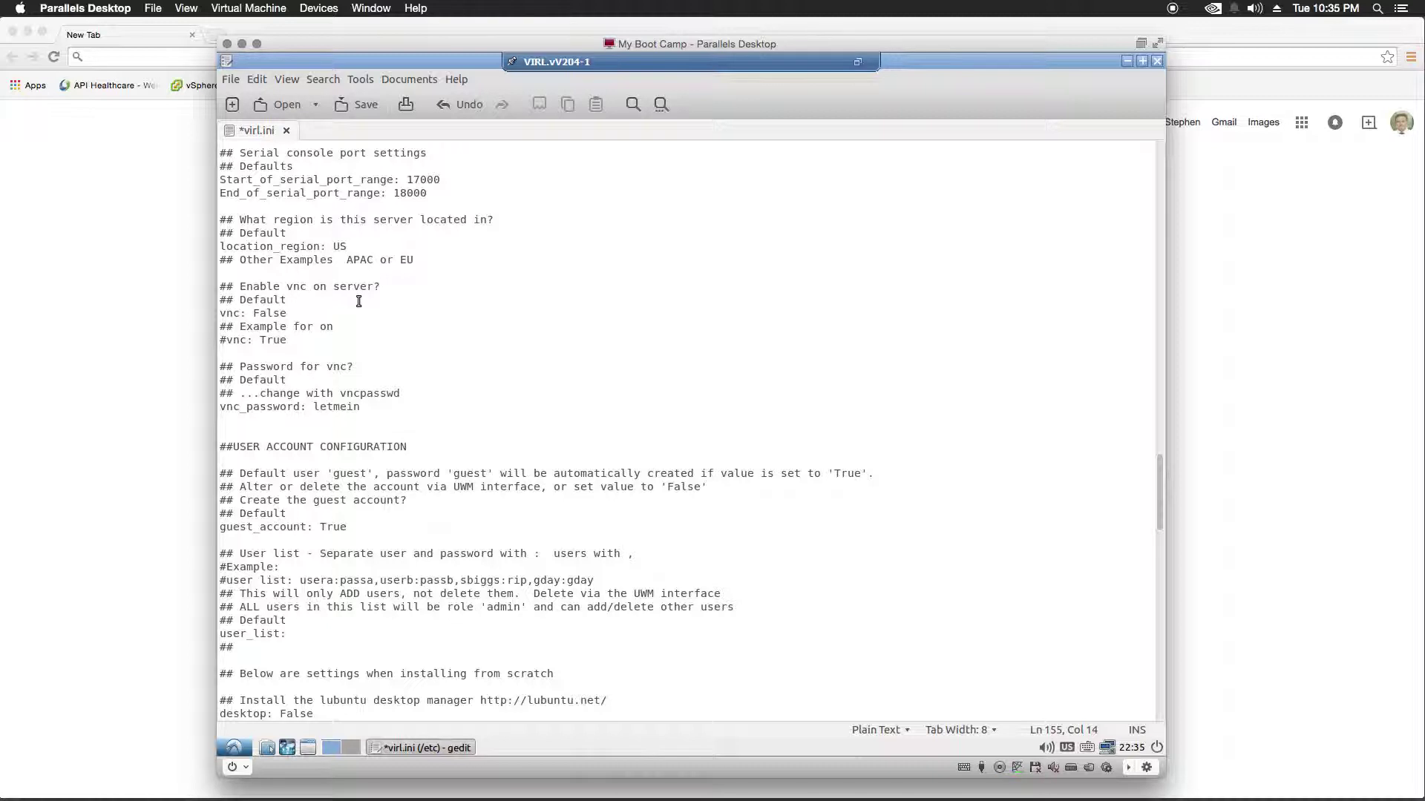
{"action": "scroll", "coordinate": [359, 301], "scroll_direction": "down", "scroll_amount": 3}
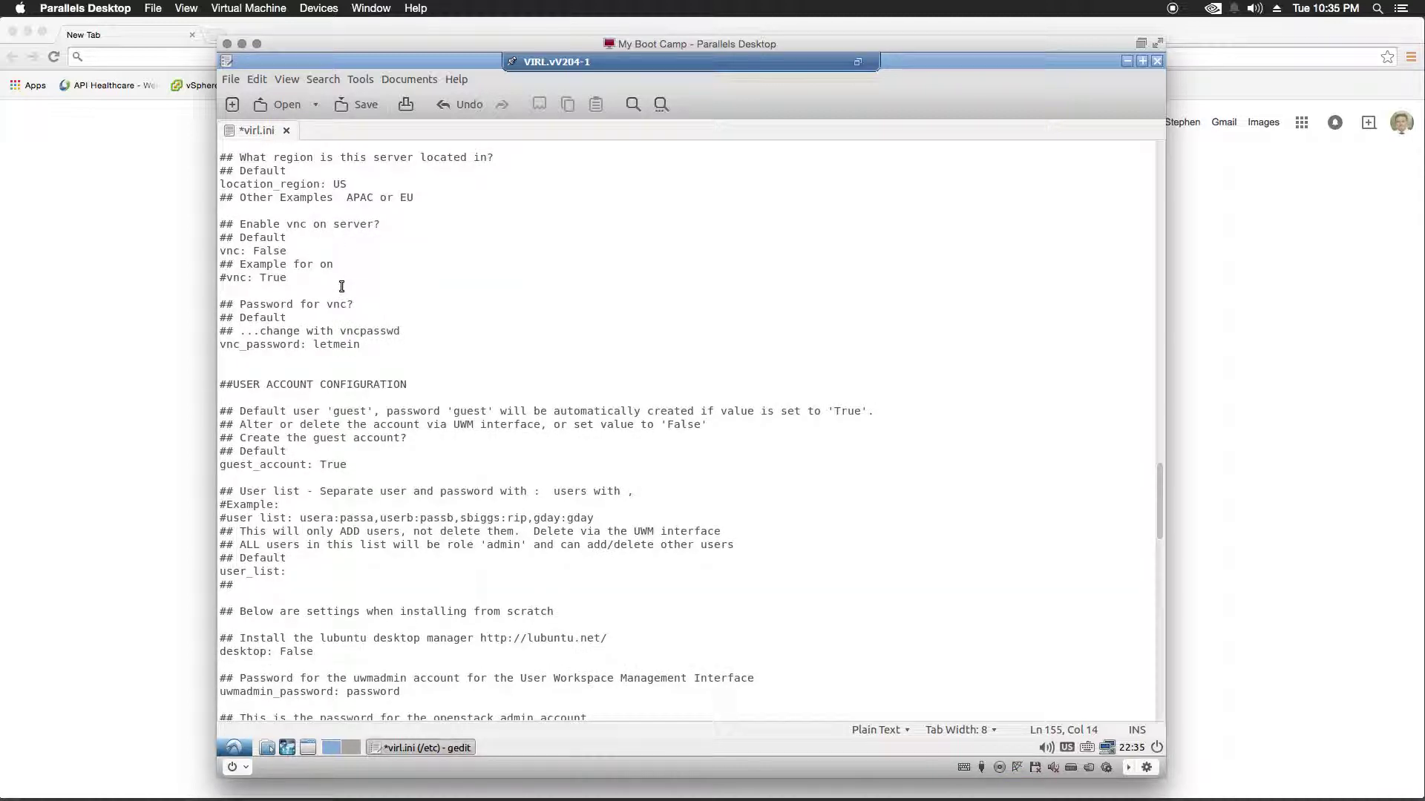
{"action": "scroll", "coordinate": [364, 300], "scroll_direction": "down", "scroll_amount": 3}
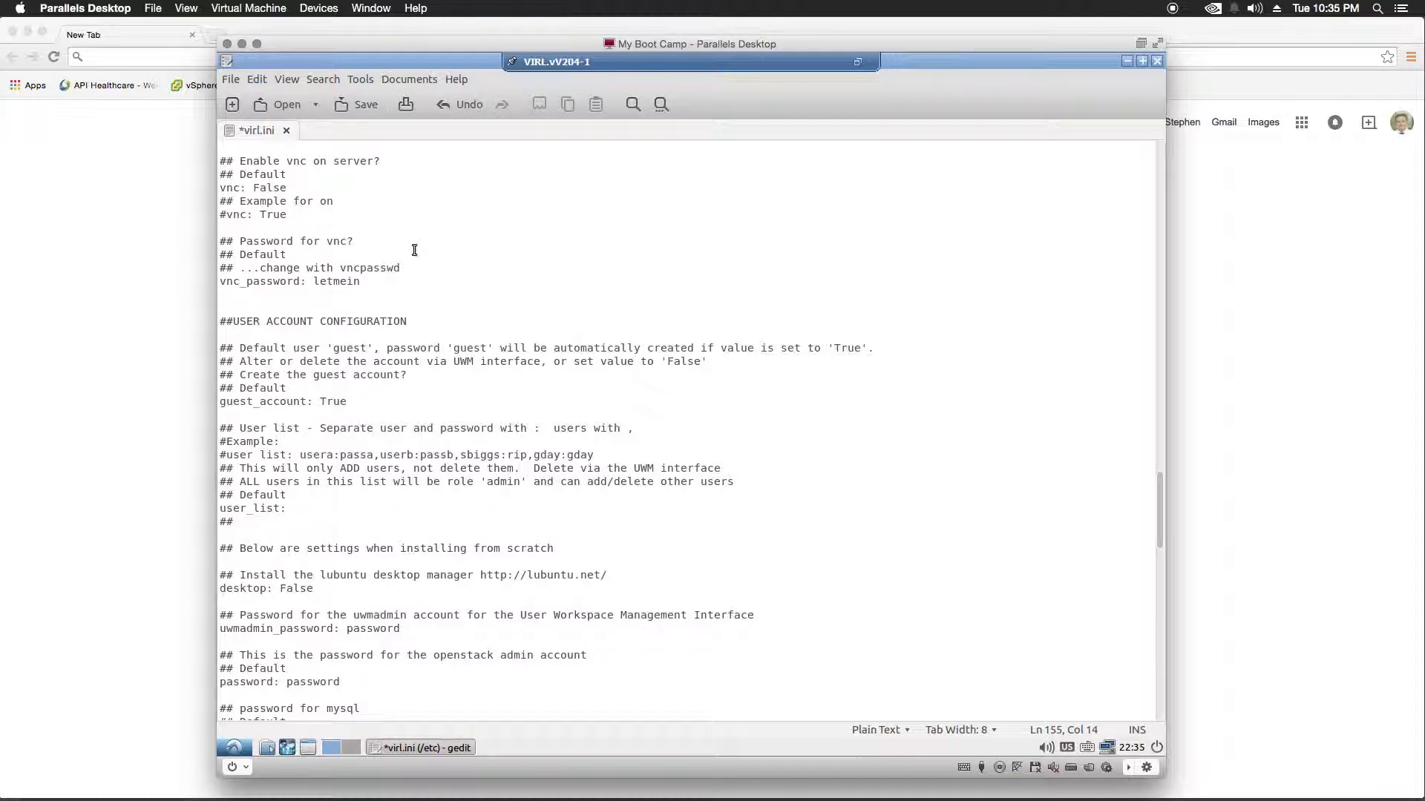
{"action": "scroll", "coordinate": [426, 251], "scroll_direction": "down", "scroll_amount": 5}
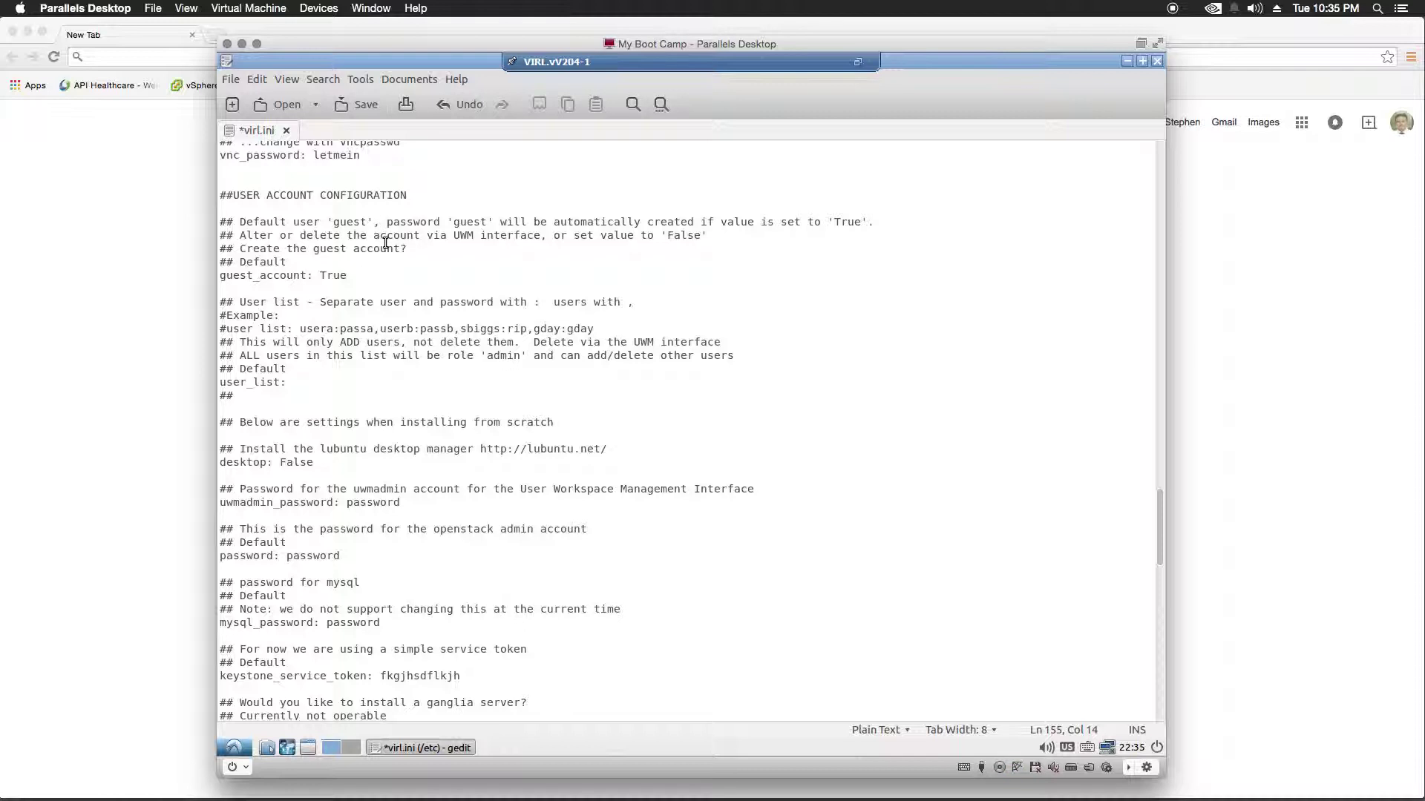
{"action": "scroll", "coordinate": [386, 243], "scroll_direction": "down", "scroll_amount": 2}
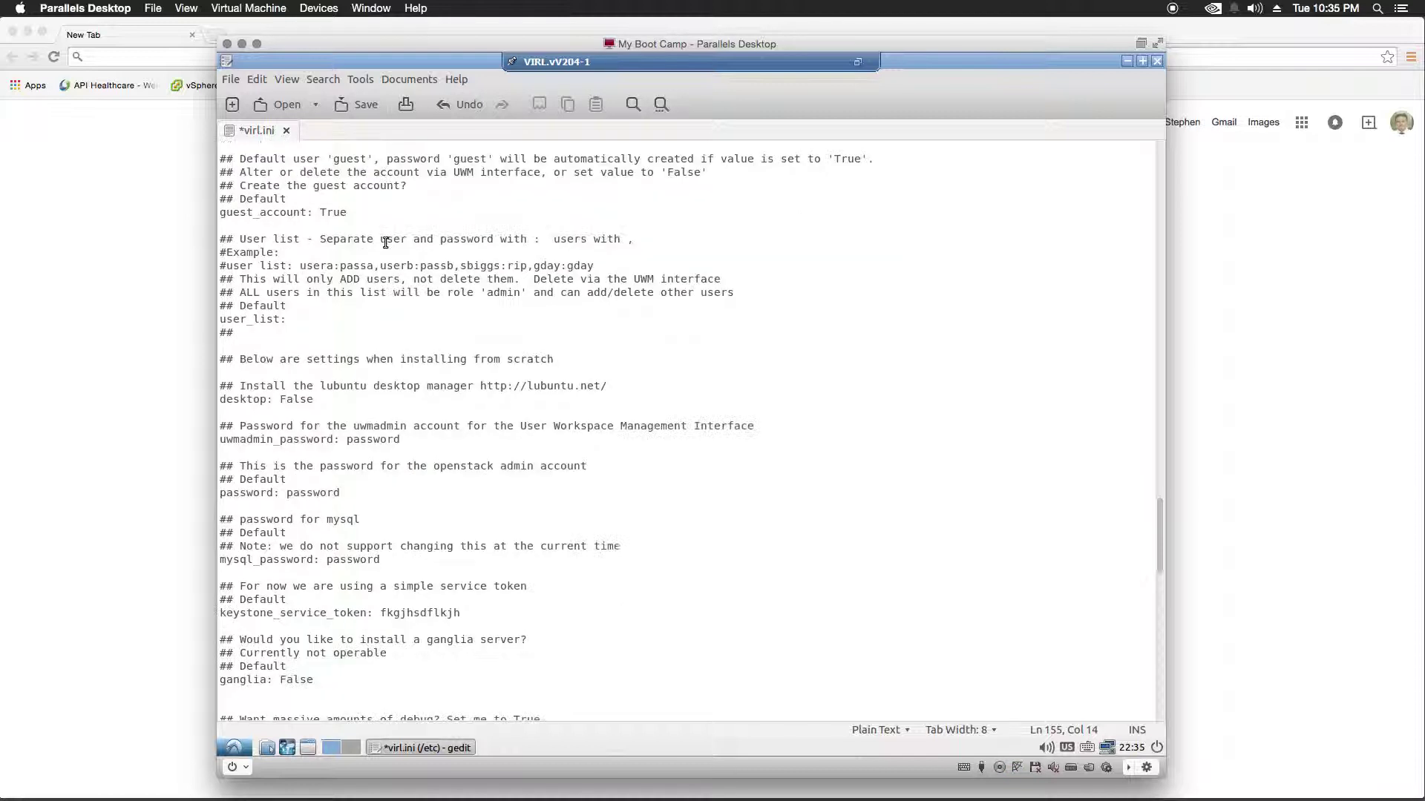
{"action": "scroll", "coordinate": [364, 270], "scroll_direction": "down", "scroll_amount": 2}
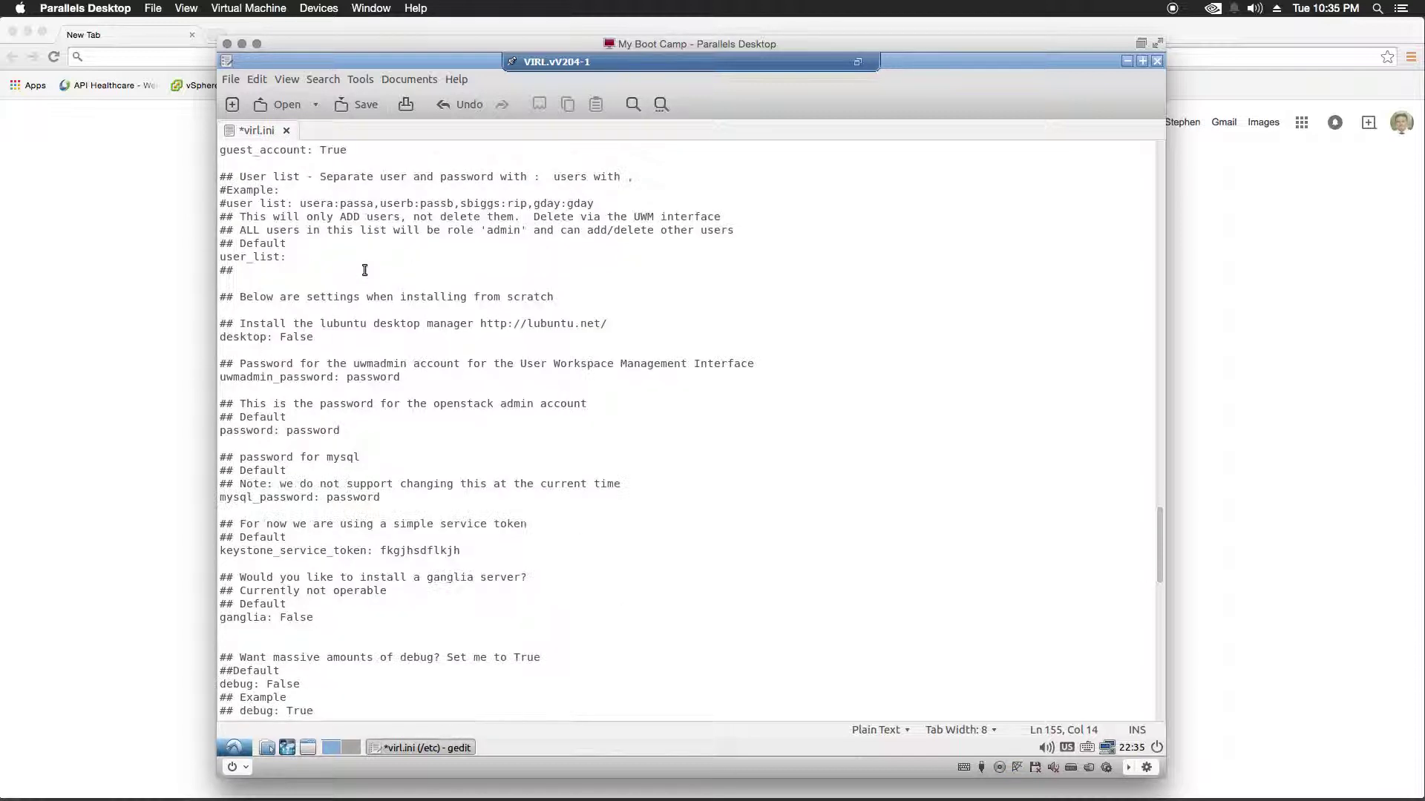
{"action": "scroll", "coordinate": [338, 269], "scroll_direction": "down", "scroll_amount": 2}
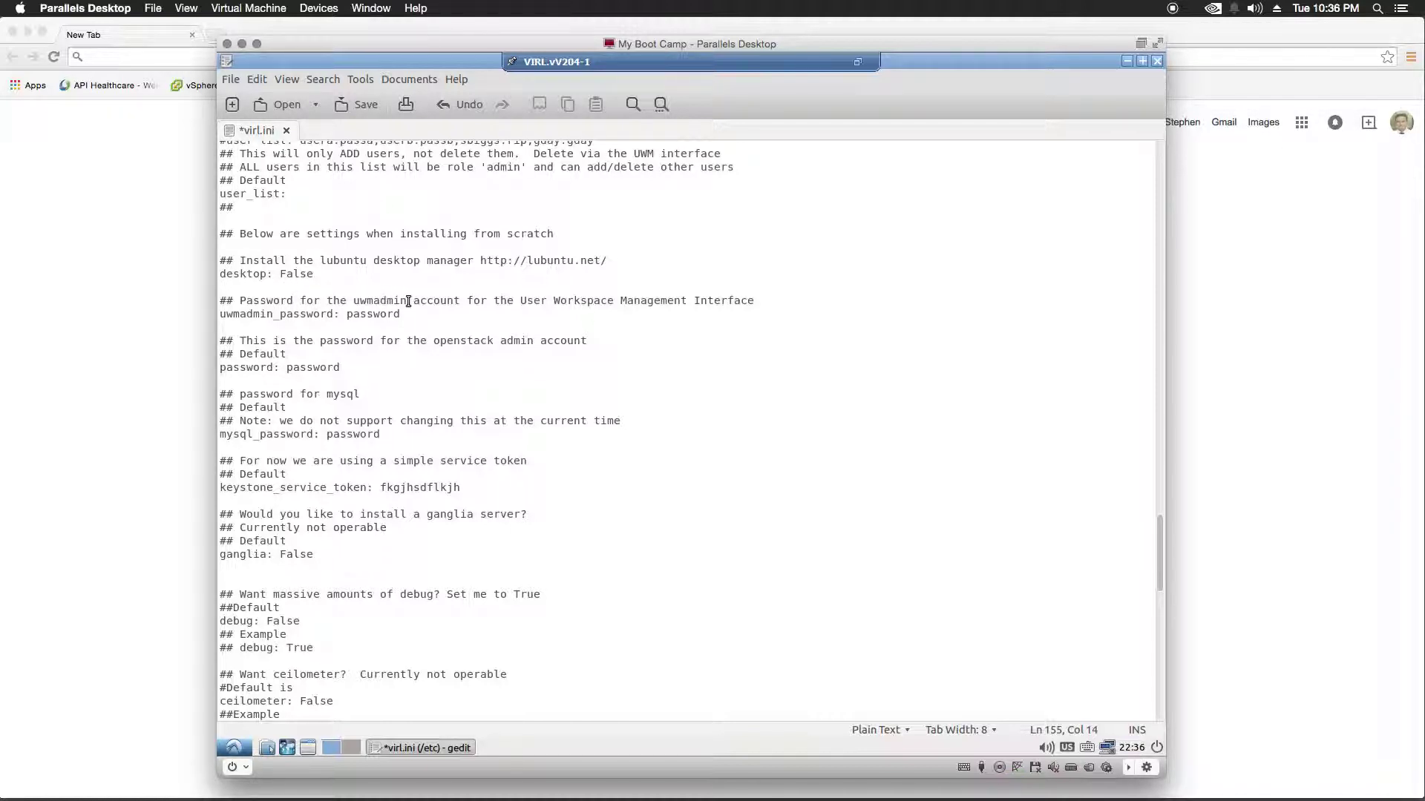
{"action": "scroll", "coordinate": [305, 317], "scroll_direction": "down", "scroll_amount": 2}
{"action": "scroll", "coordinate": [305, 317], "scroll_direction": "down", "scroll_amount": 2}
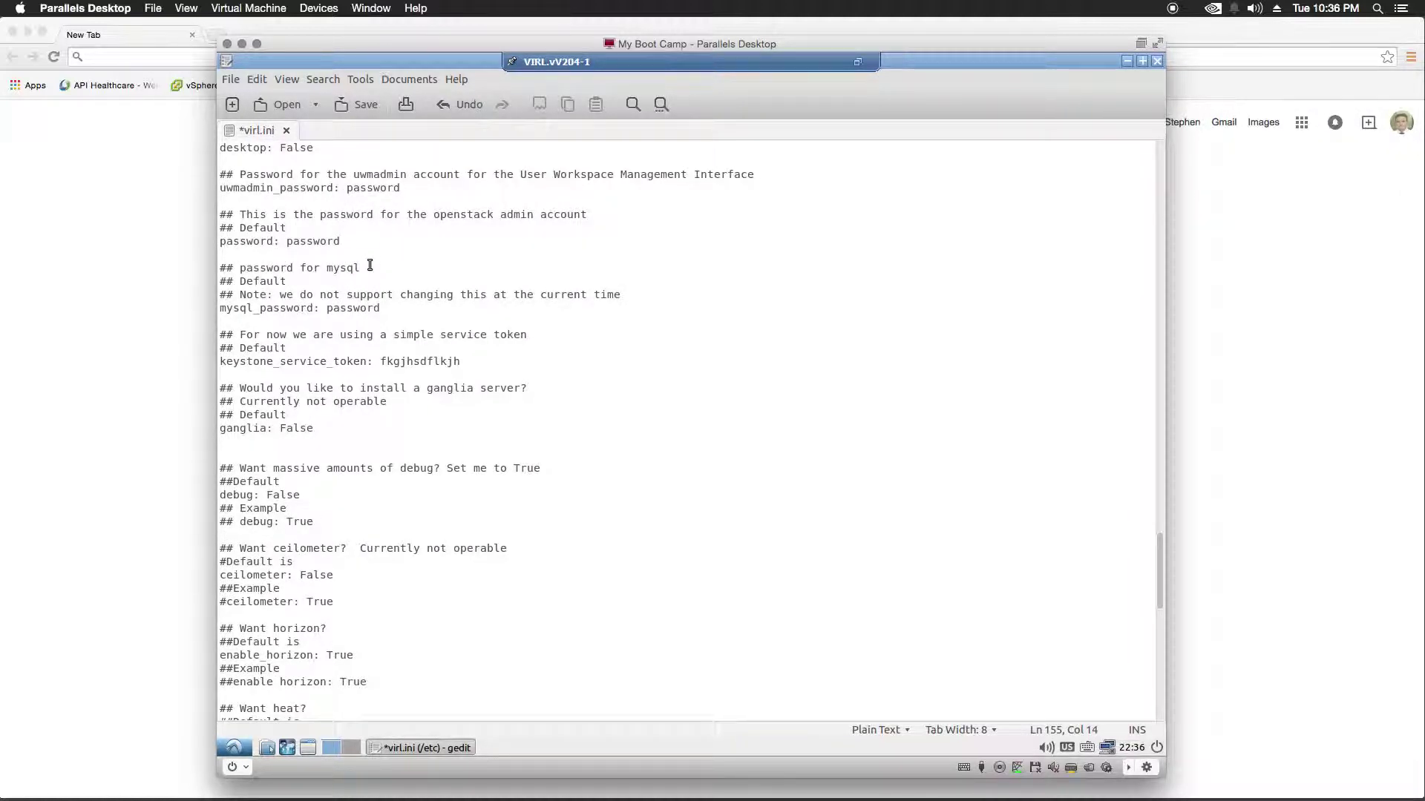
{"action": "scroll", "coordinate": [378, 289], "scroll_direction": "down", "scroll_amount": 2}
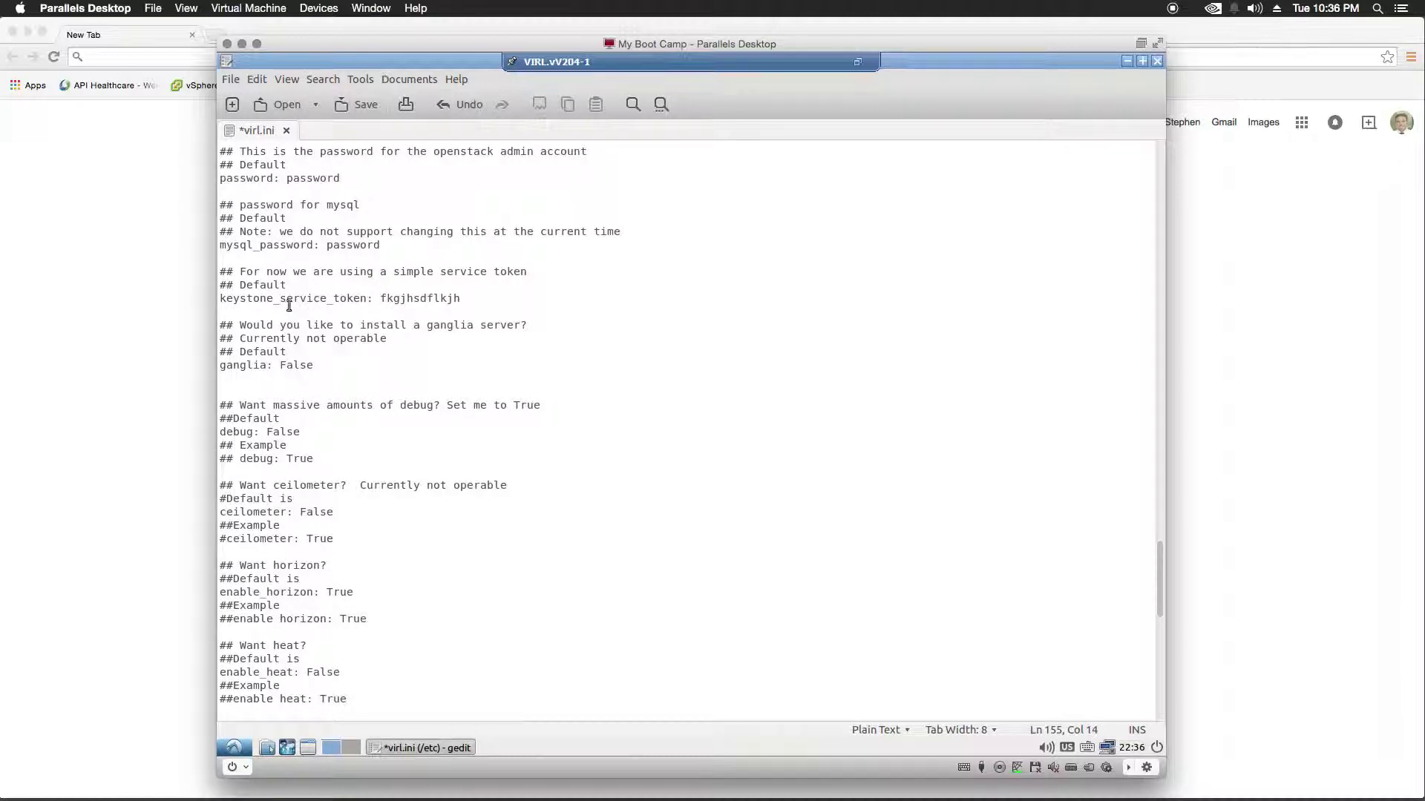
{"action": "scroll", "coordinate": [296, 305], "scroll_direction": "down", "scroll_amount": 2}
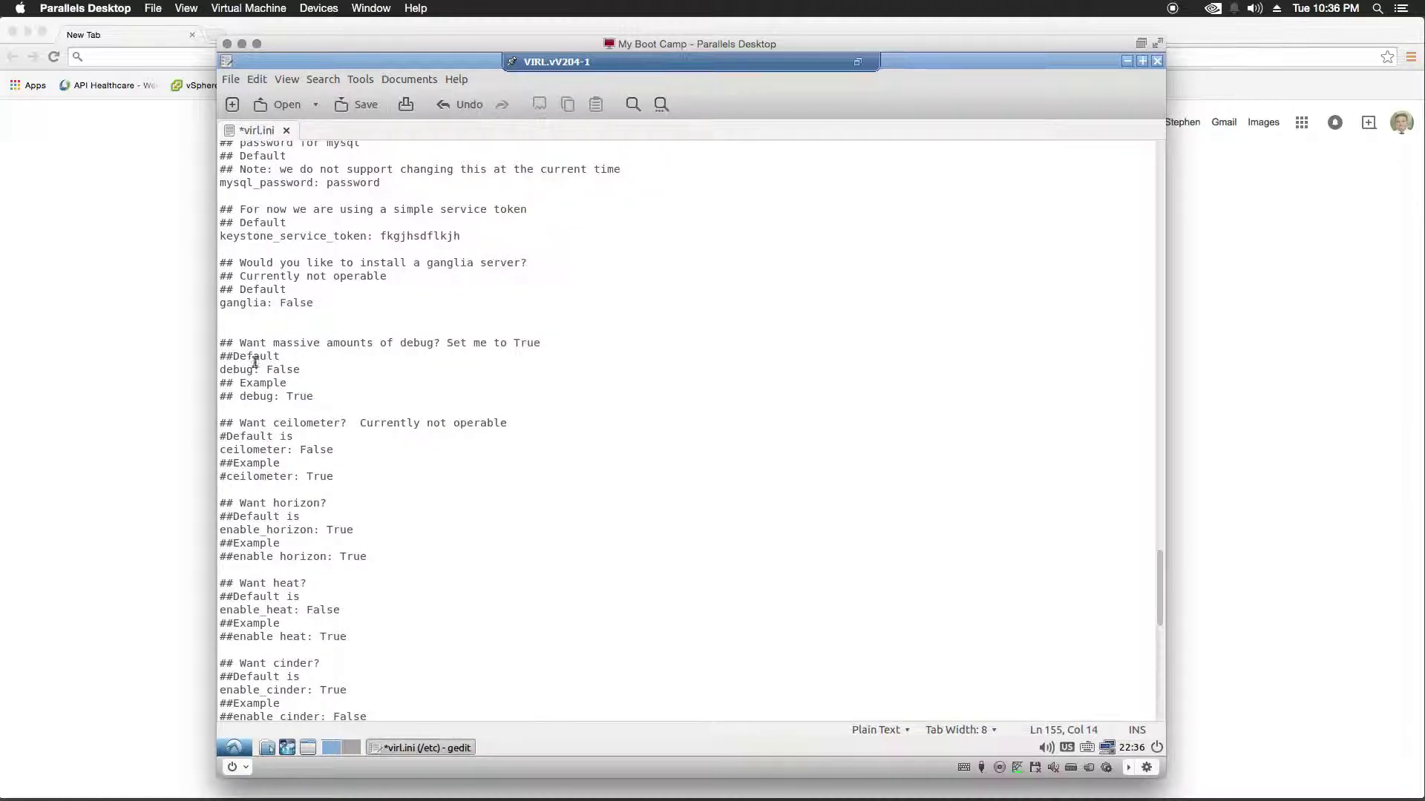
{"action": "scroll", "coordinate": [313, 357], "scroll_direction": "down", "scroll_amount": 2}
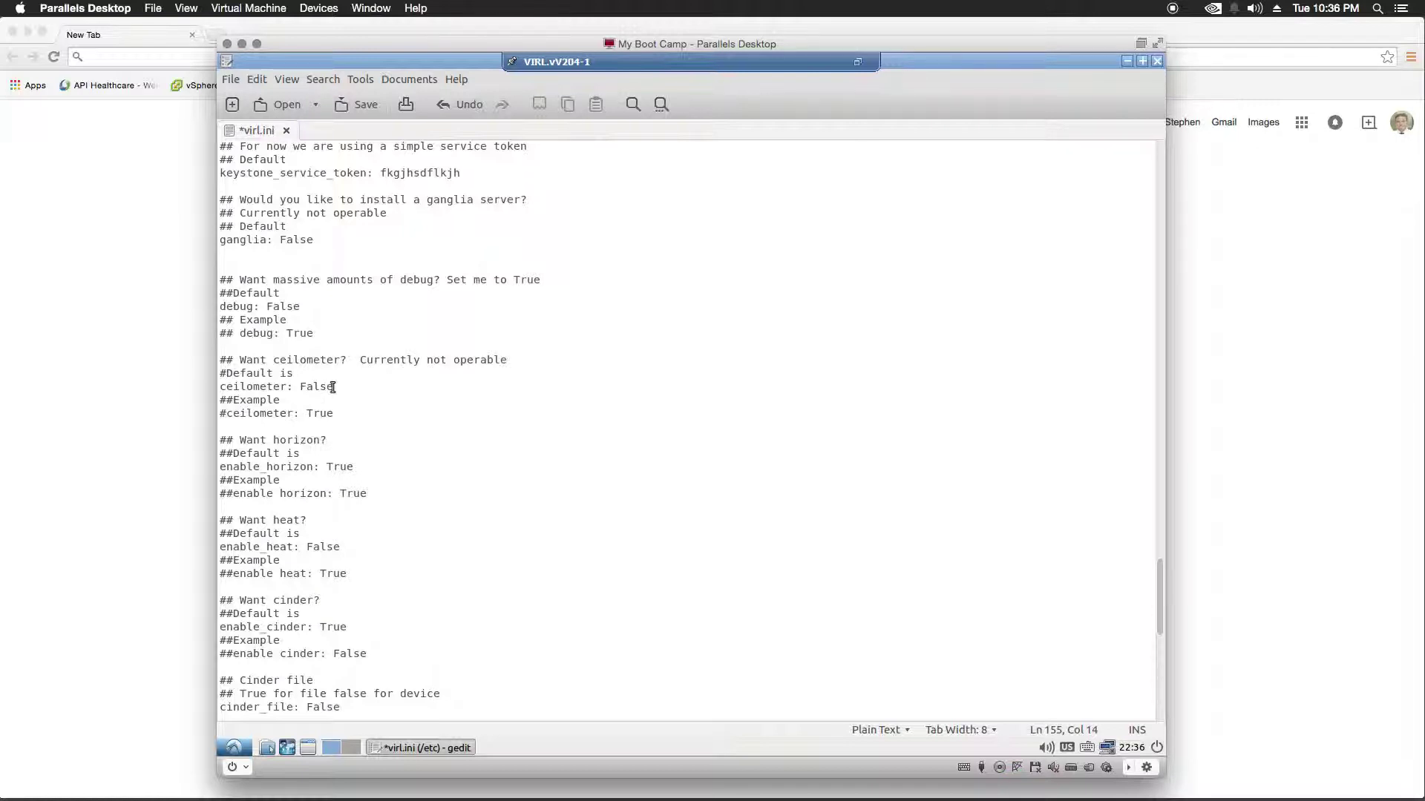
{"action": "scroll", "coordinate": [376, 386], "scroll_direction": "down", "scroll_amount": 2}
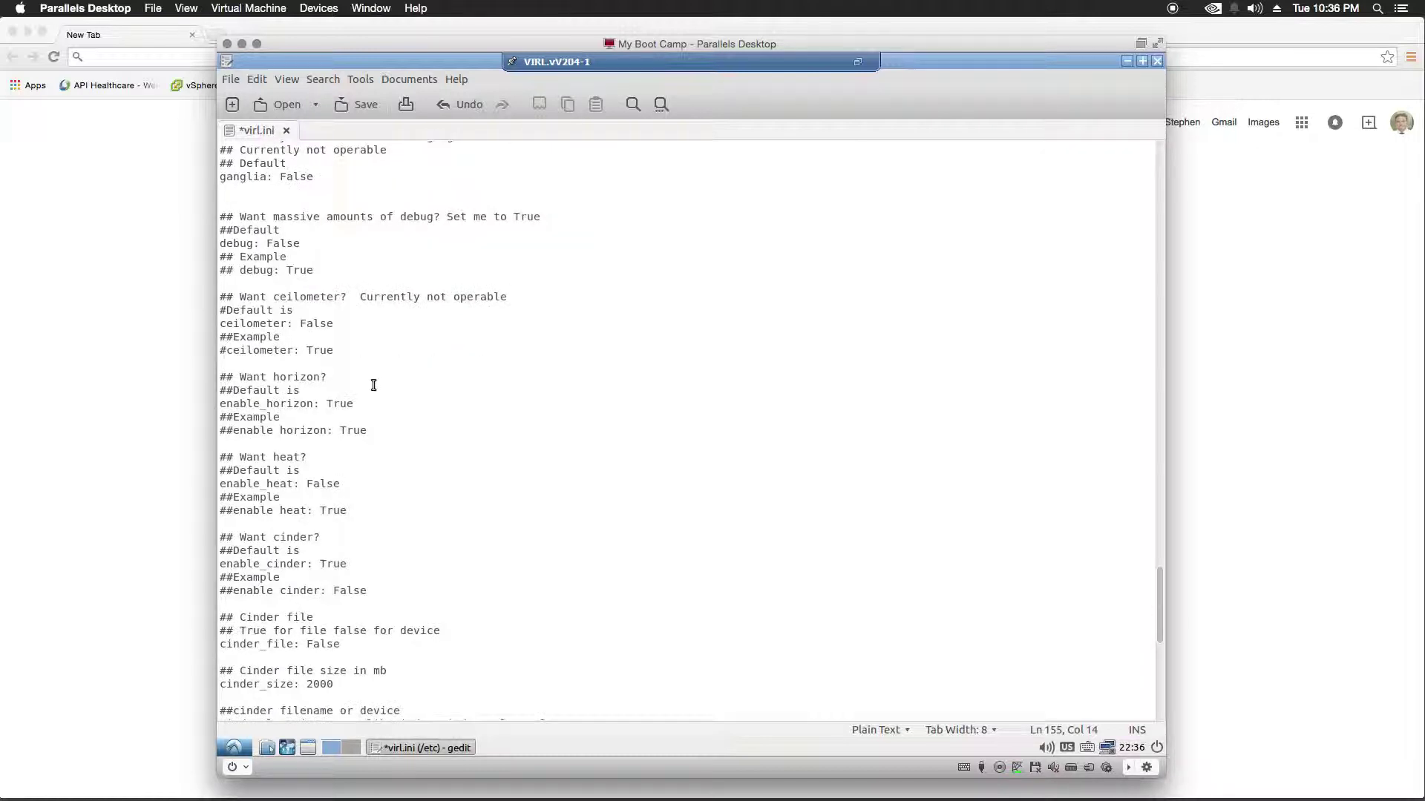
{"action": "scroll", "coordinate": [373, 385], "scroll_direction": "down", "scroll_amount": 2}
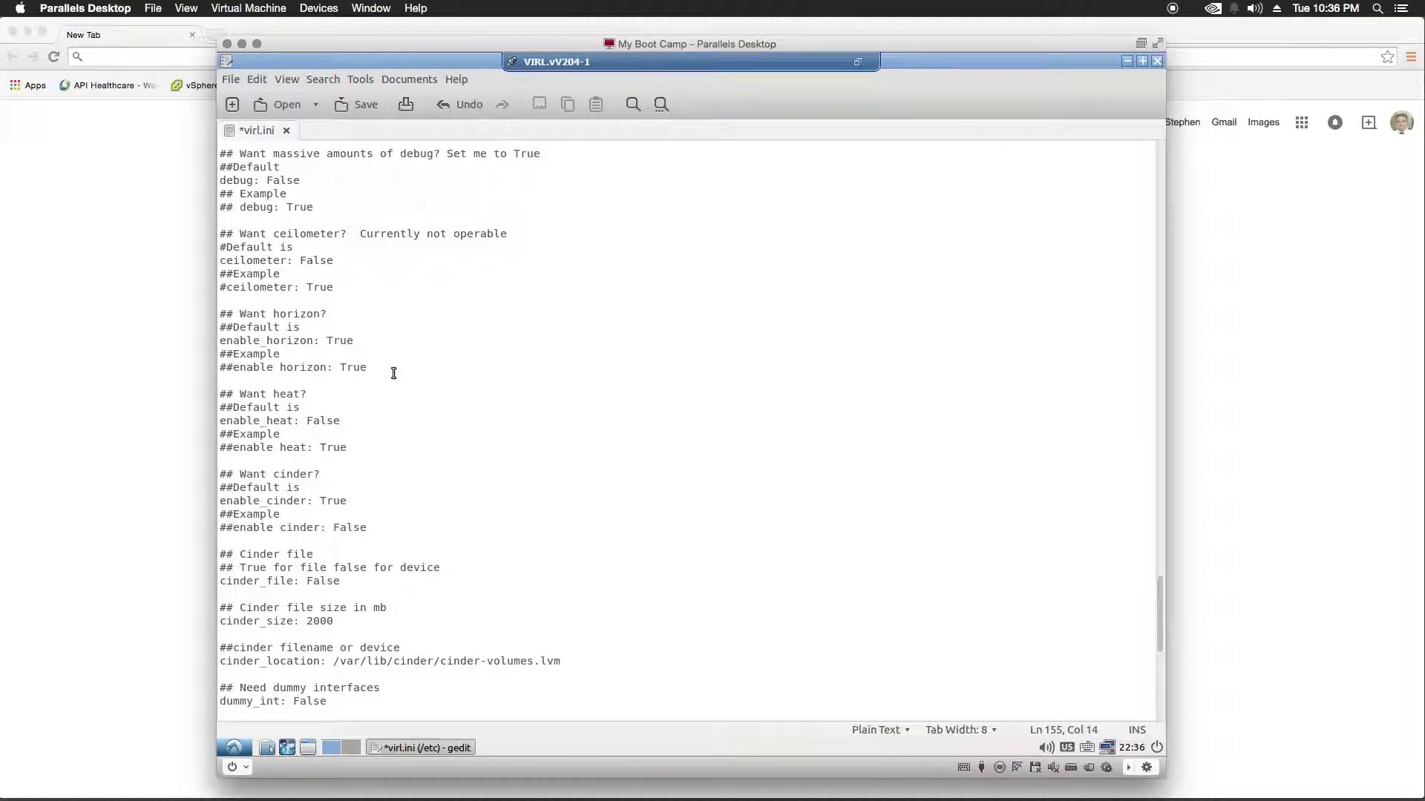
{"action": "scroll", "coordinate": [393, 373], "scroll_direction": "down", "scroll_amount": 2}
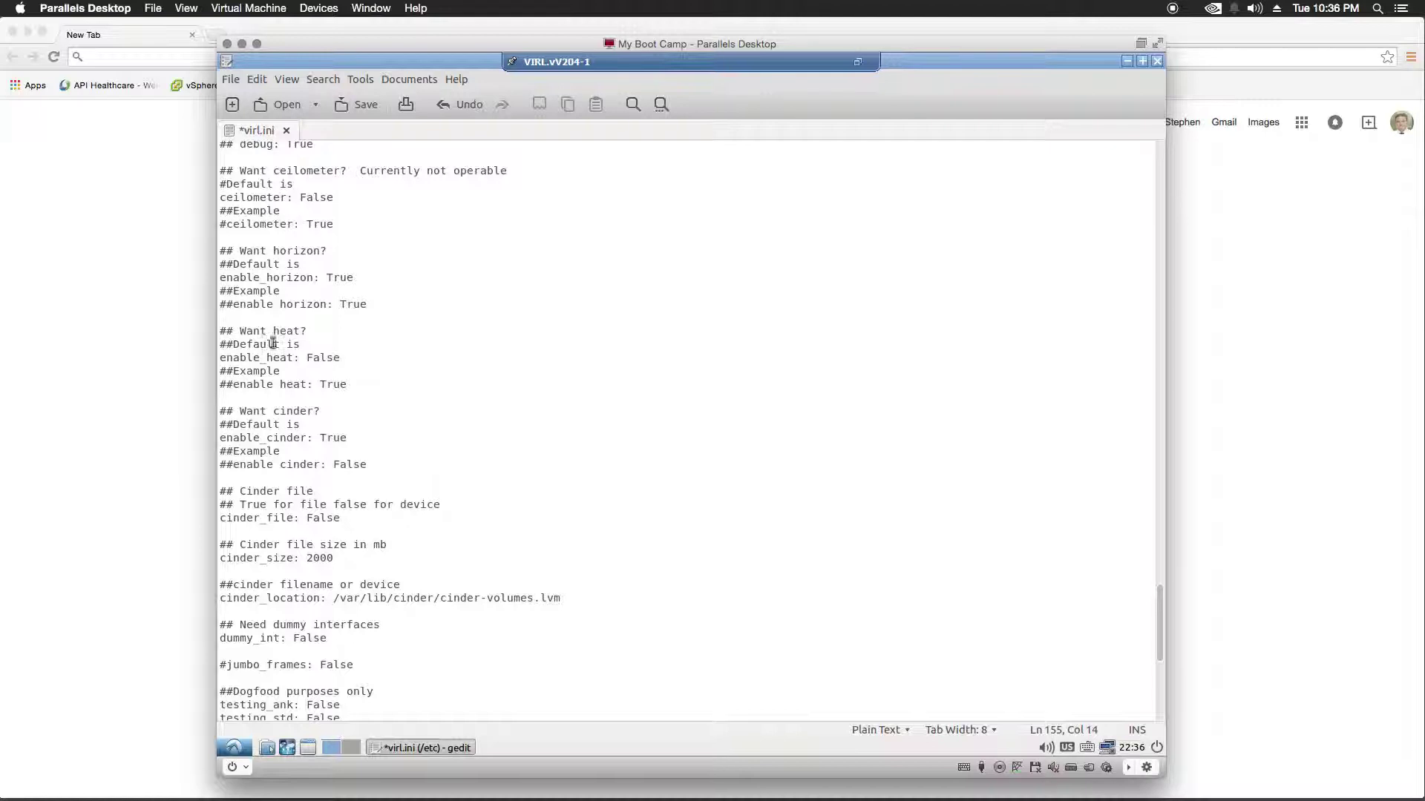
{"action": "scroll", "coordinate": [294, 375], "scroll_direction": "down", "scroll_amount": 2}
{"action": "scroll", "coordinate": [295, 375], "scroll_direction": "down", "scroll_amount": 2}
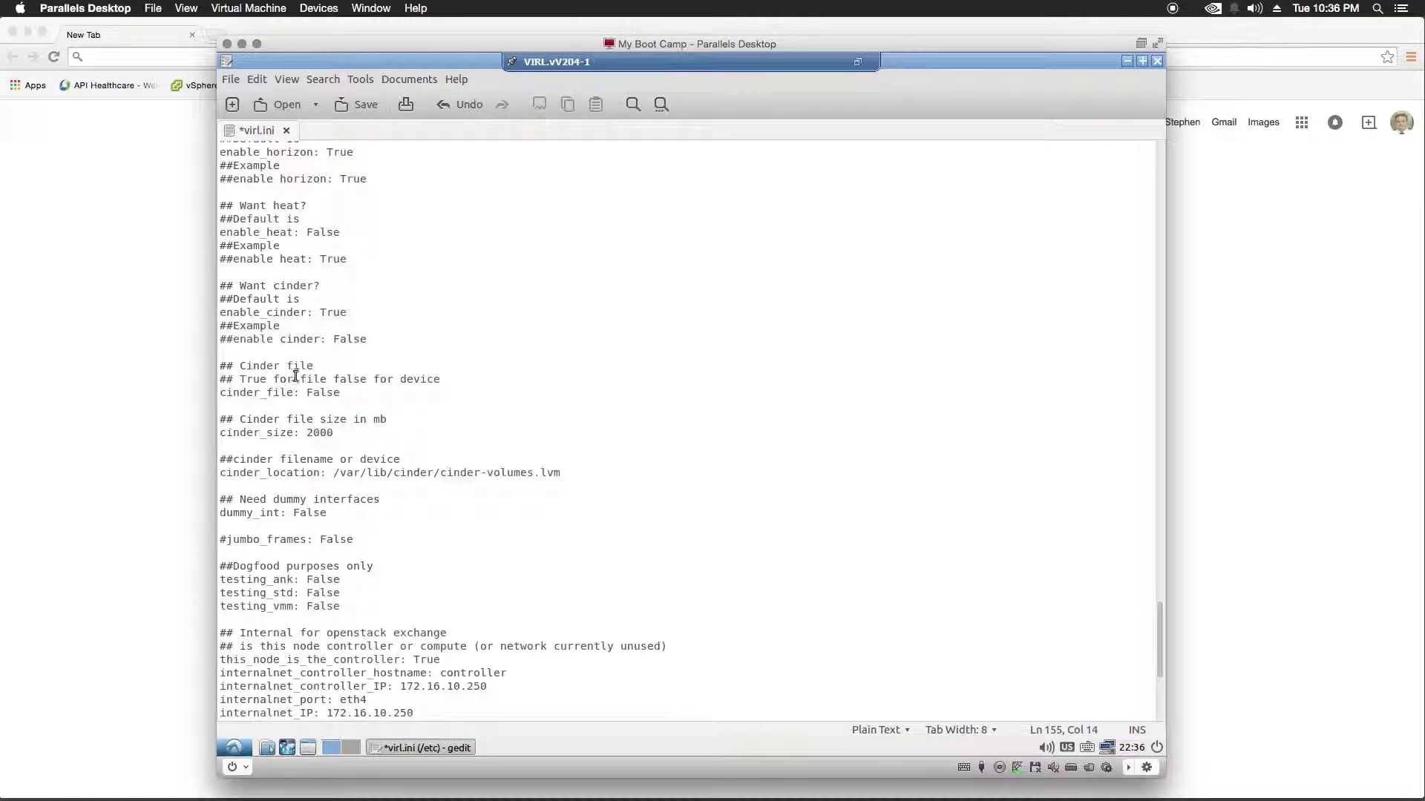
{"action": "scroll", "coordinate": [308, 378], "scroll_direction": "down", "scroll_amount": 2}
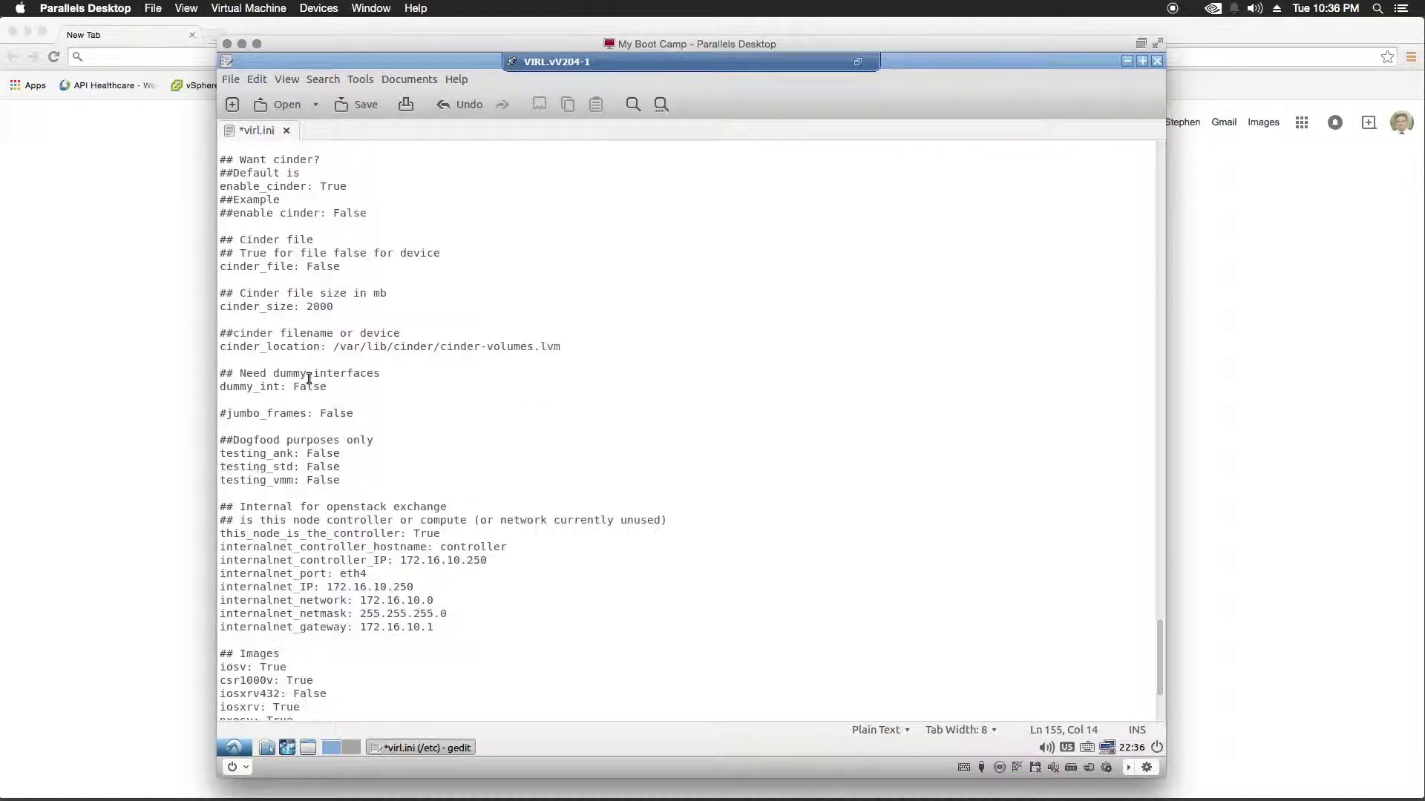
{"action": "scroll", "coordinate": [310, 379], "scroll_direction": "down", "scroll_amount": 2}
Set the dummy_int setting to True
{"action": "left_click_drag", "start_coordinate": [240, 373], "coordinate": [384, 377]}
{"action": "left_click", "coordinate": [367, 389]}
{"action": "type", "text": "True"}
Change internalnet_port from eth4 to dummy4
{"action": "scroll", "coordinate": [394, 385], "scroll_direction": "down", "scroll_amount": 1}
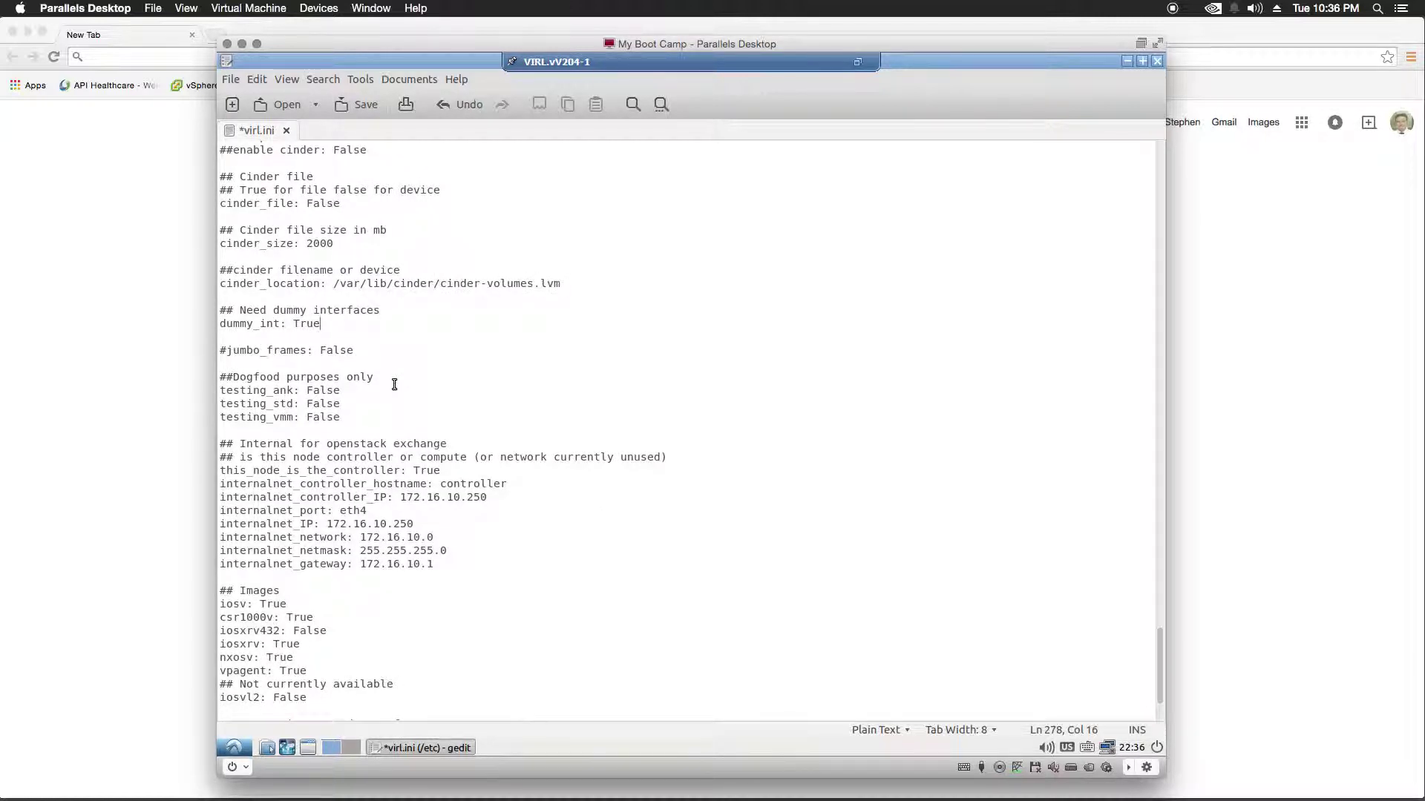
{"action": "scroll", "coordinate": [394, 384], "scroll_direction": "down", "scroll_amount": 1}
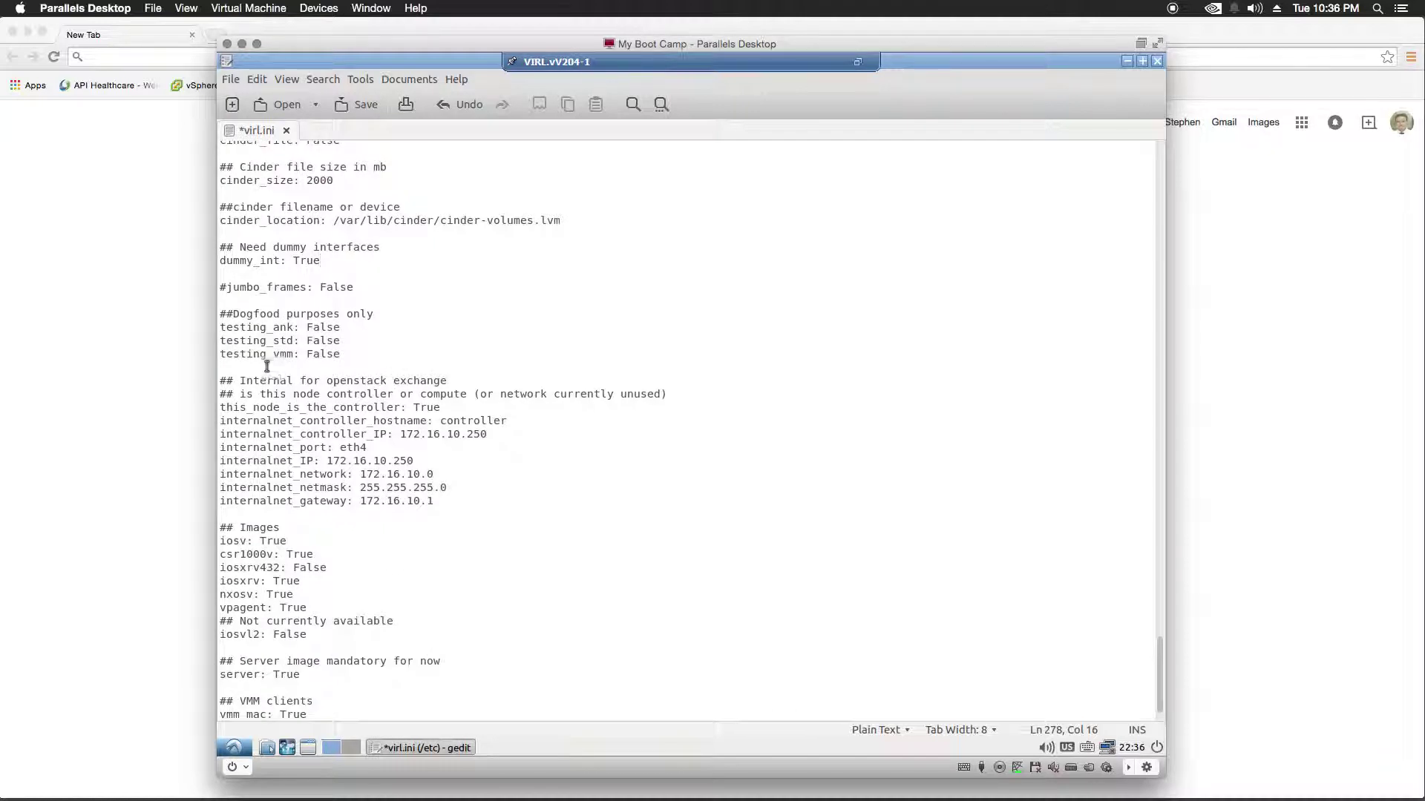
{"action": "scroll", "coordinate": [386, 375], "scroll_direction": "down", "scroll_amount": 1}
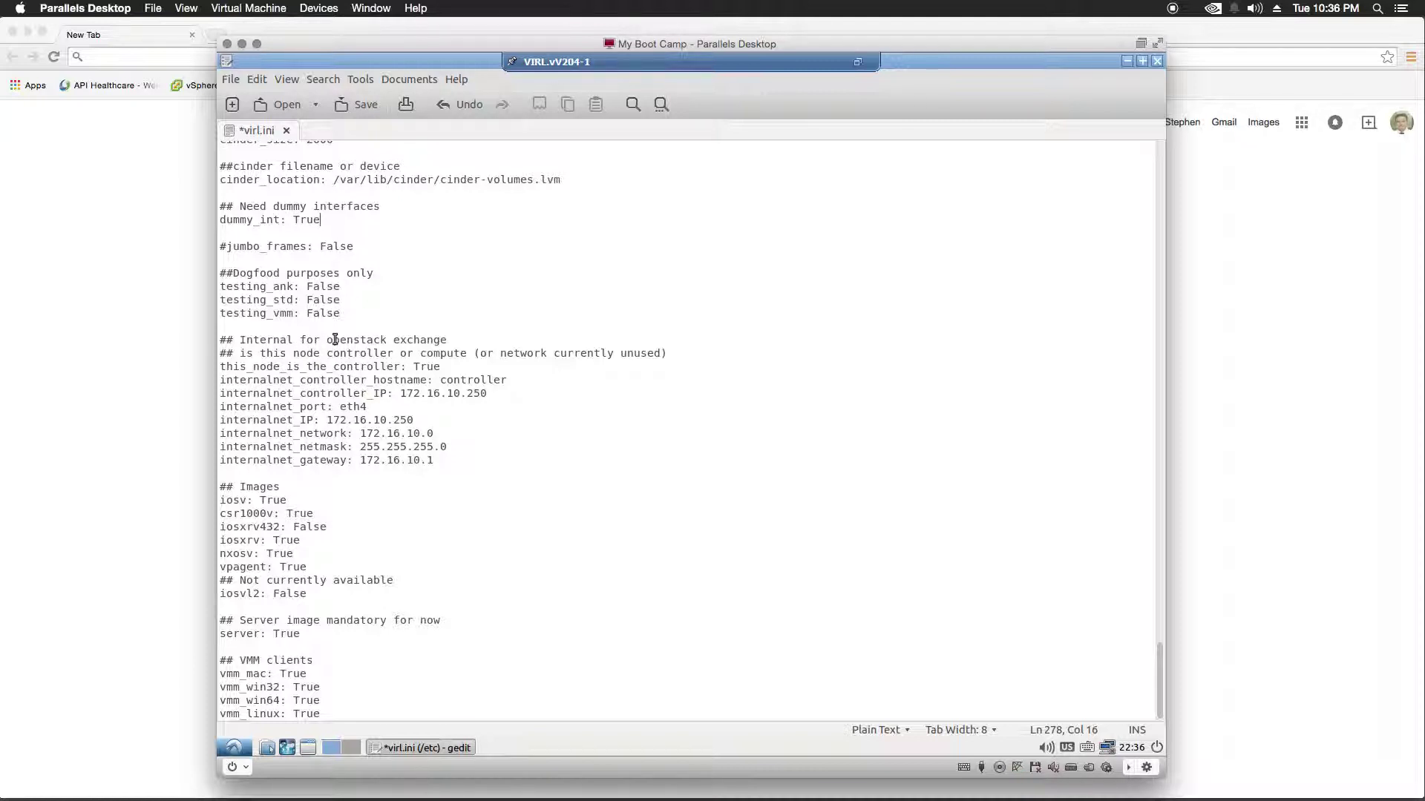
{"action": "left_click", "coordinate": [367, 406]}
{"action": "key", "text": "BackSpace"}
{"action": "type", "text": "dummy"}
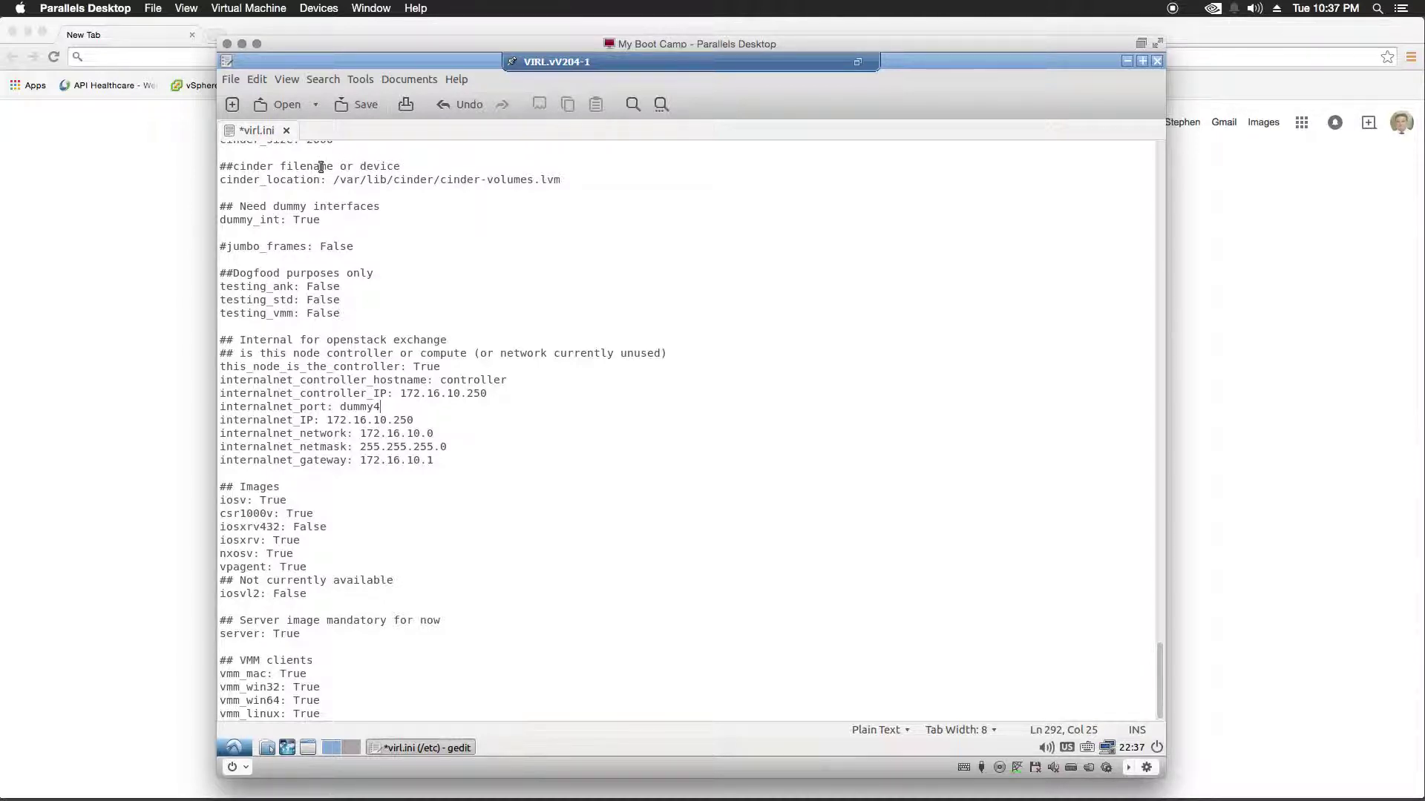
Save virl.ini via File > Save and close gedit
{"action": "left_click", "coordinate": [230, 83]}
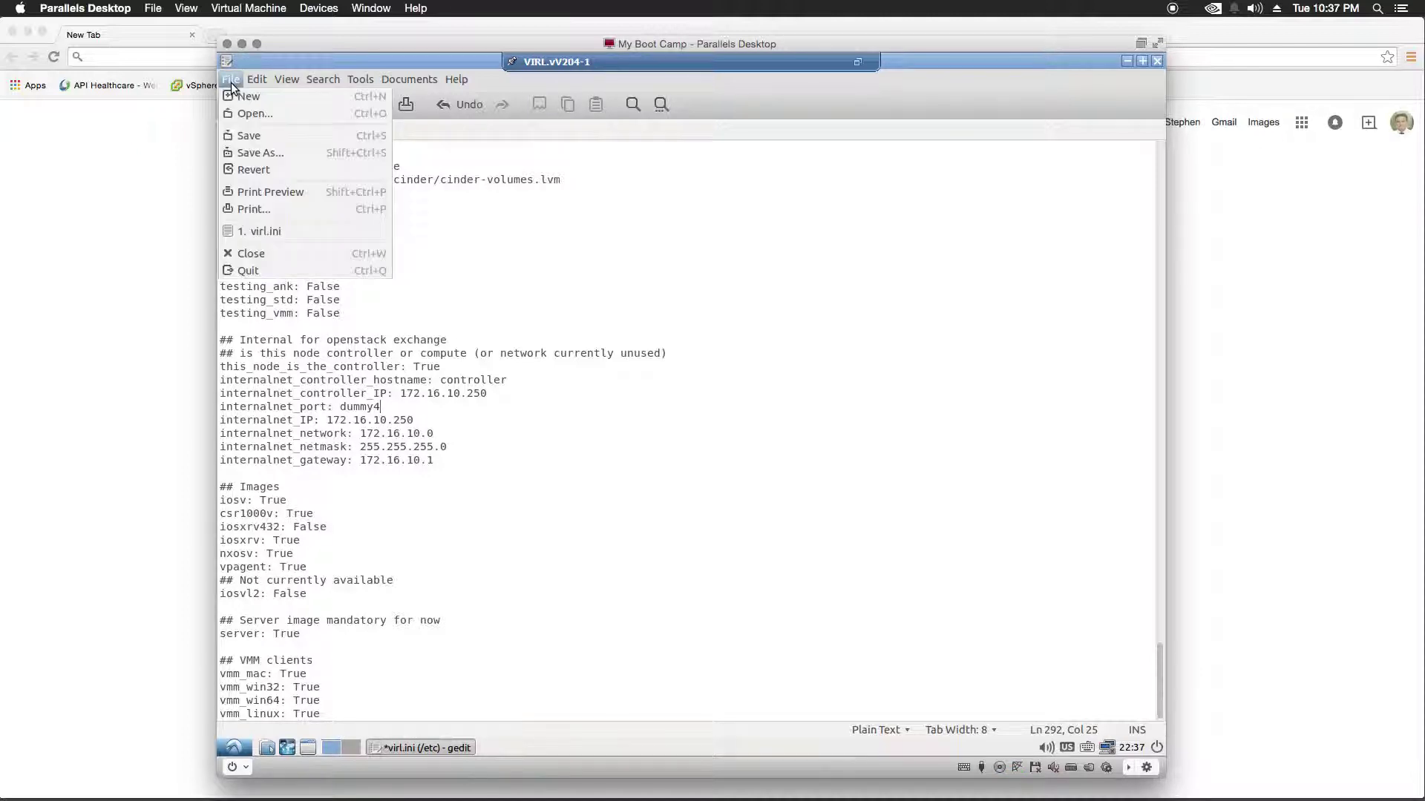
{"action": "left_click", "coordinate": [249, 137]}
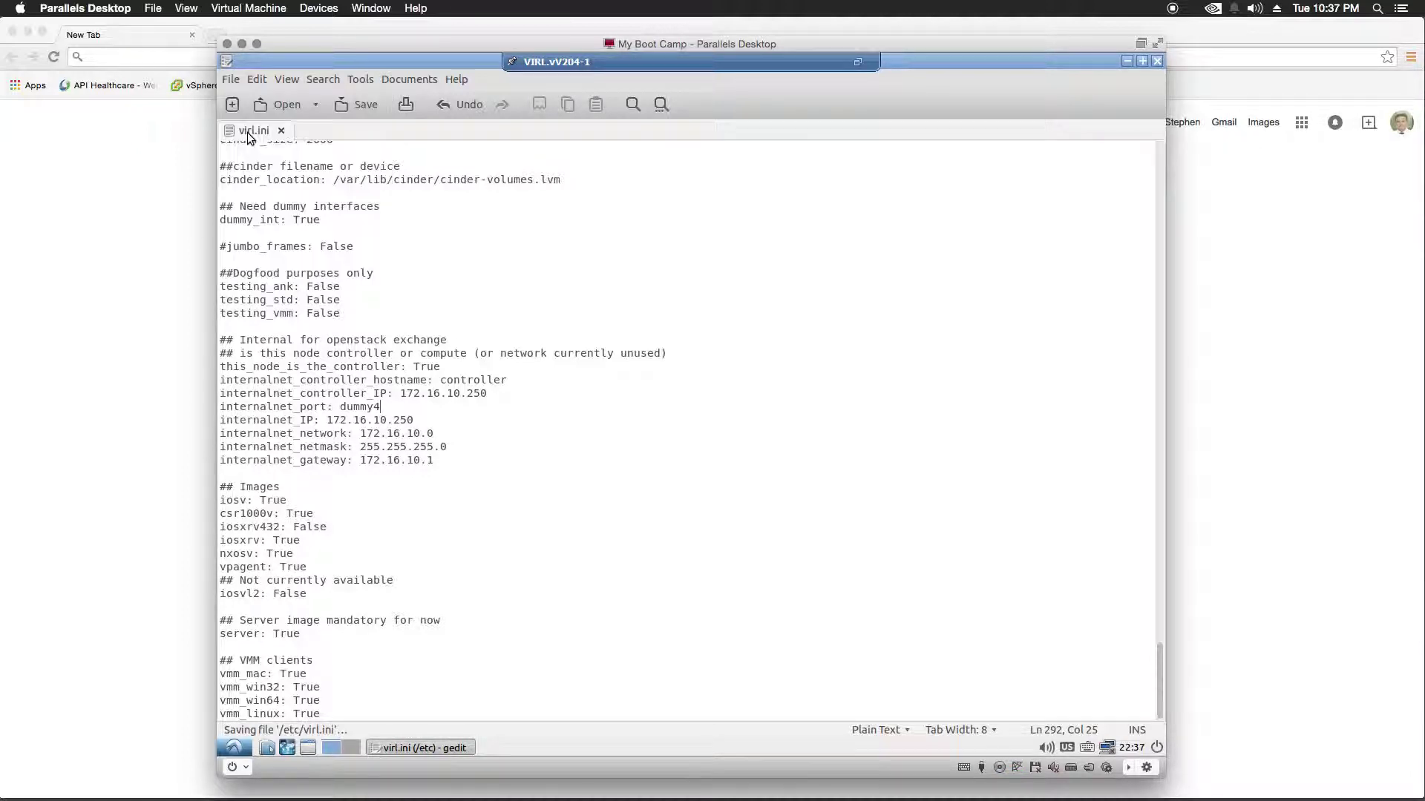
{"action": "left_click", "coordinate": [1157, 64]}
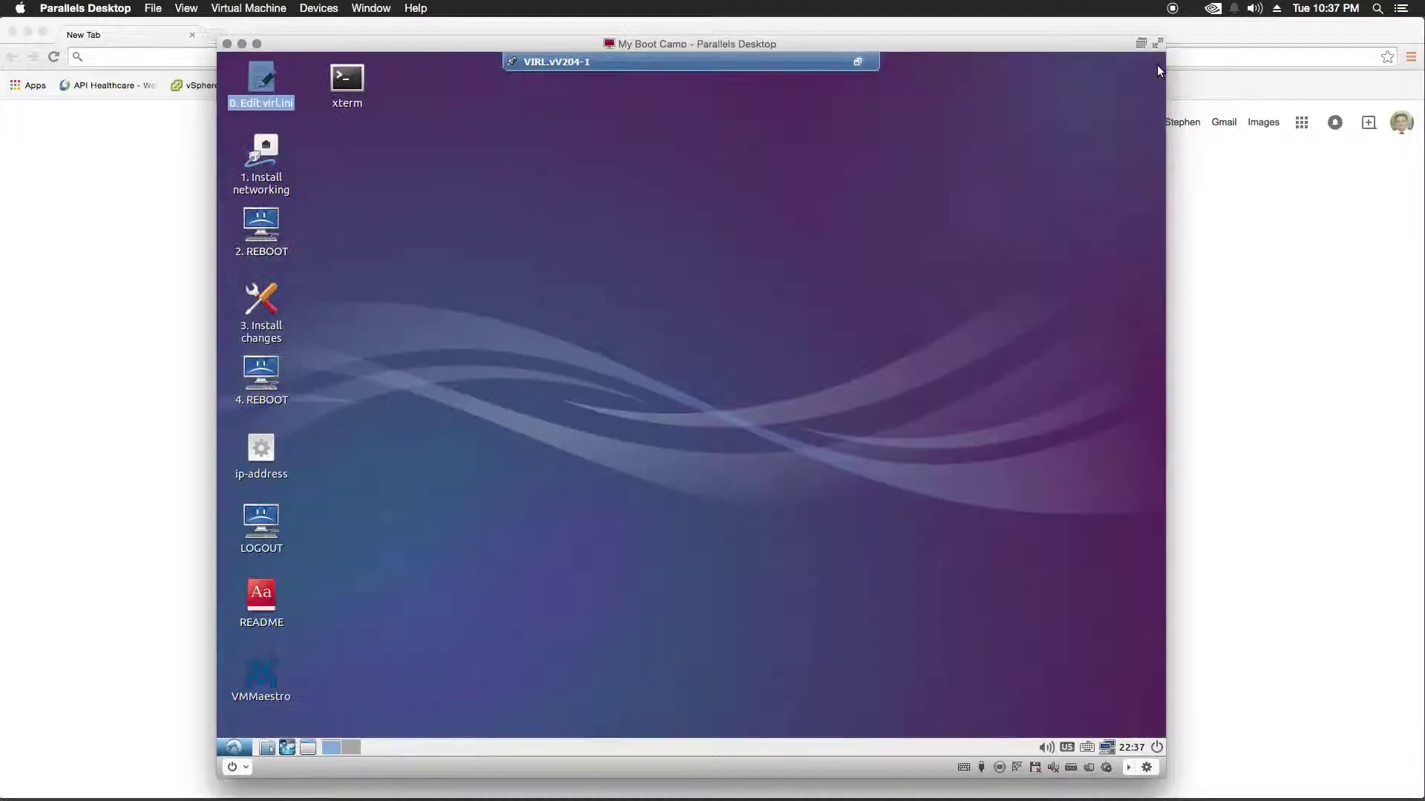
Launch the '1. Install networking' desktop script and let it run
{"action": "double_click", "coordinate": [267, 153]}
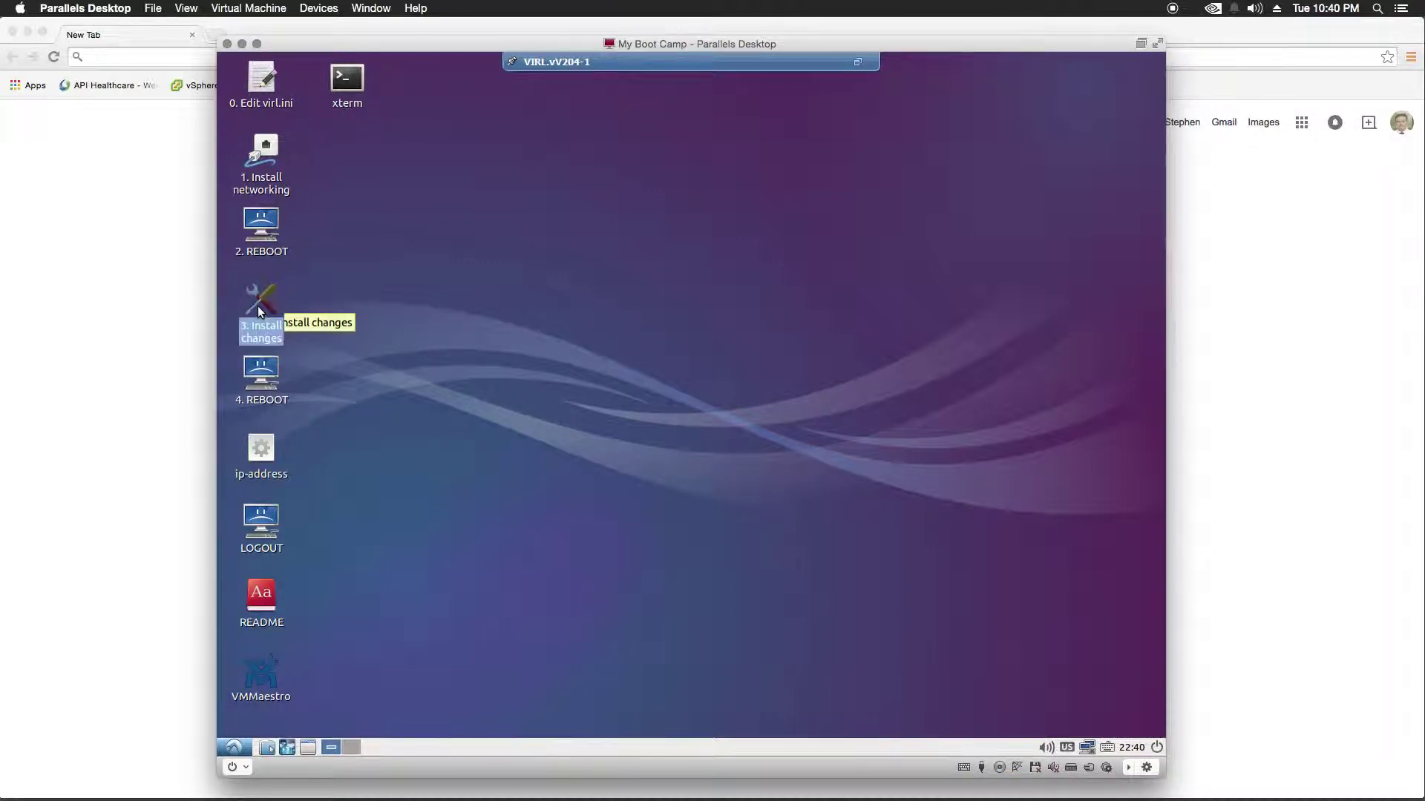
Run the '3. Install changes' script, then select the '4. REBOOT' shortcut
{"action": "double_click", "coordinate": [258, 308]}
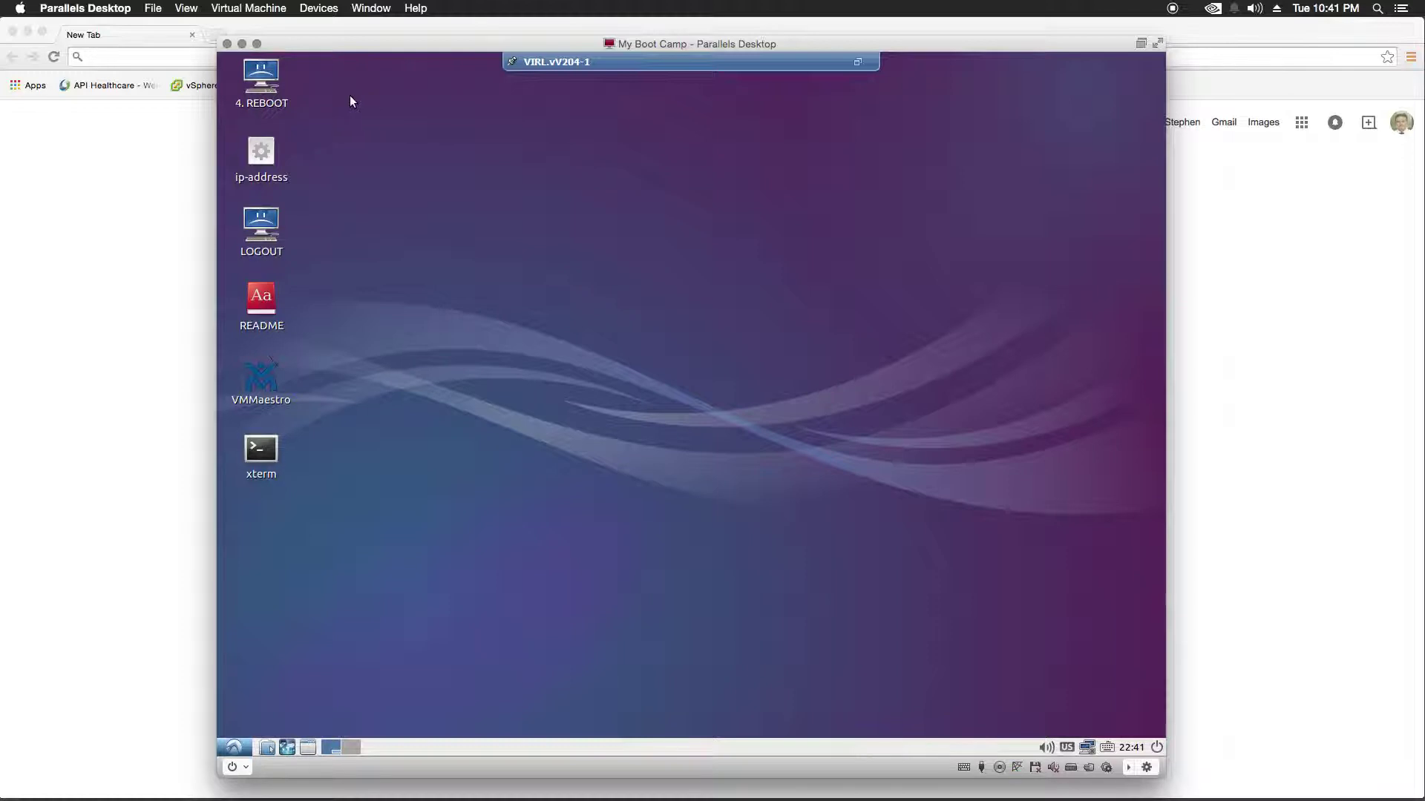
{"action": "left_click", "coordinate": [261, 80]}
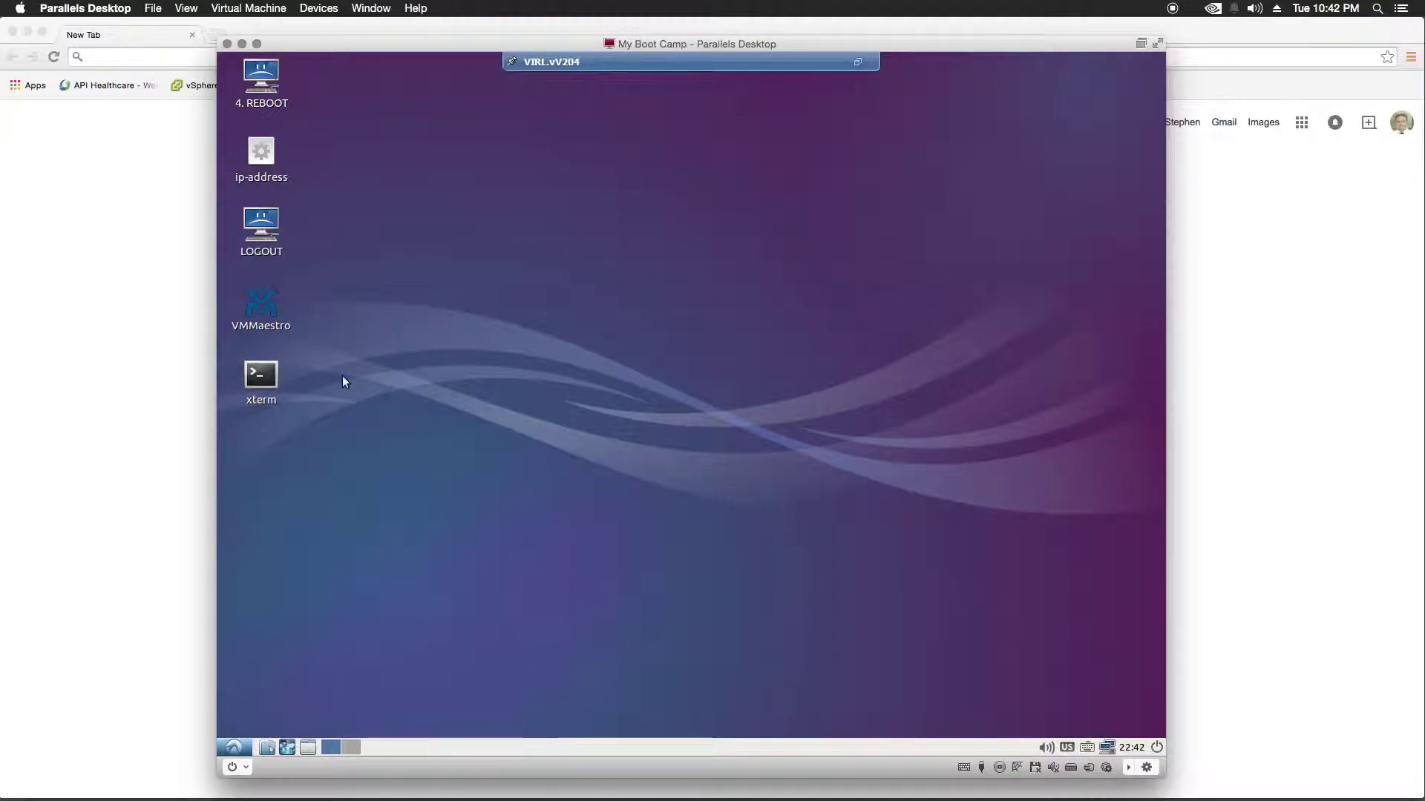
Open an xterm window, enlarge it and reposition it on the desktop
{"action": "double_click", "coordinate": [267, 377]}
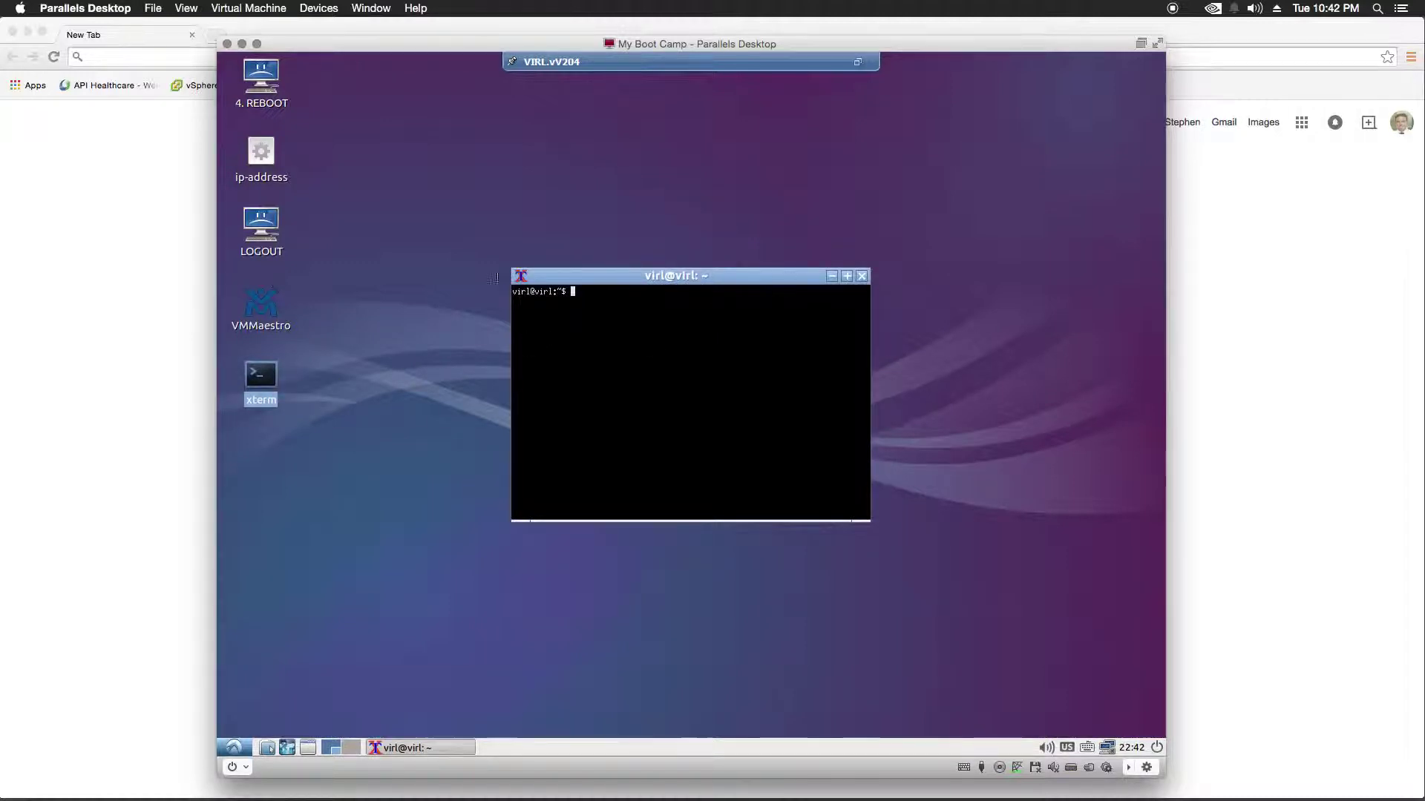
{"action": "left_click_drag", "start_coordinate": [516, 276], "coordinate": [377, 113]}
{"action": "left_click_drag", "start_coordinate": [562, 124], "coordinate": [609, 213]}
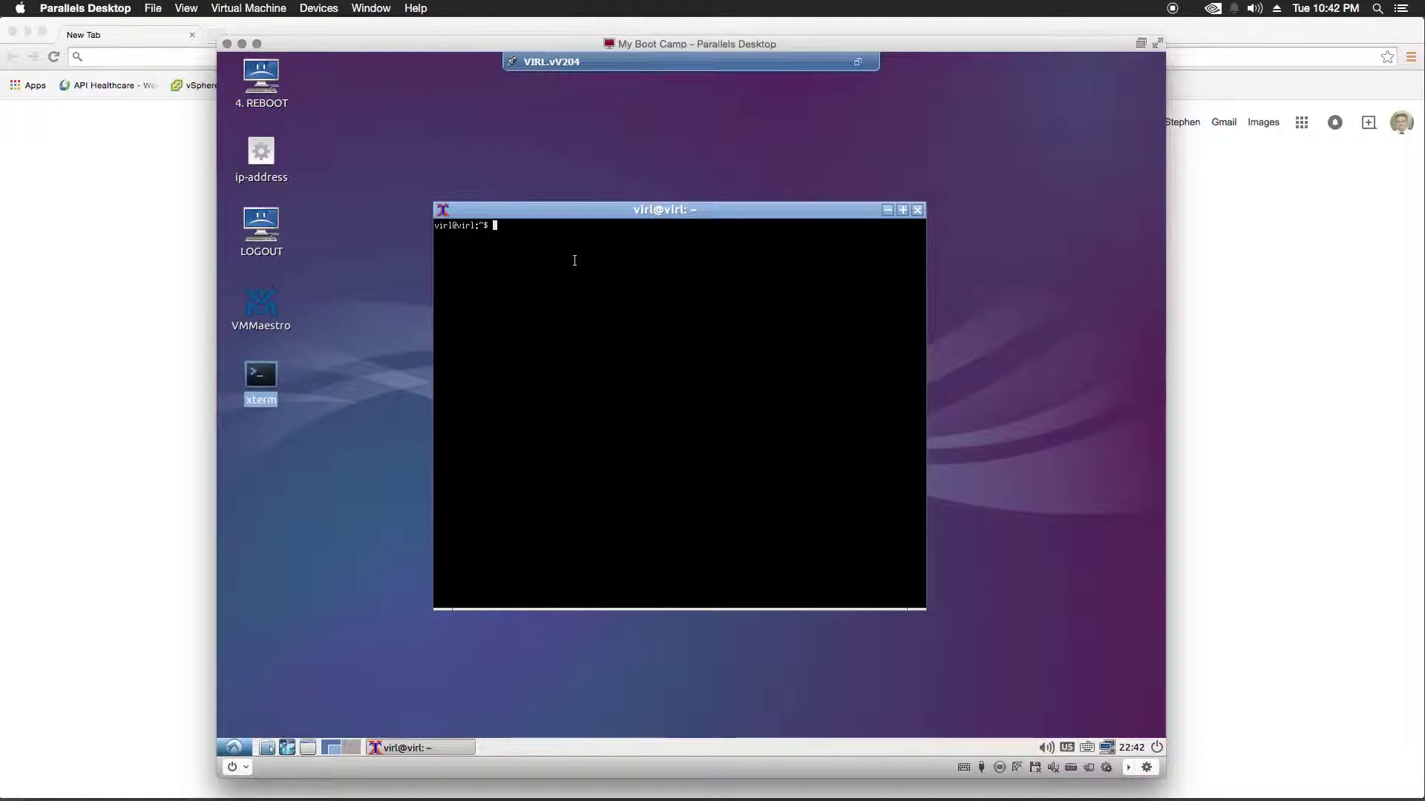
Run 'neutron agent-list' and check the four agents' alive status
{"action": "left_click", "coordinate": [574, 261]}
{"action": "type", "text": "neutron agent-list"}
{"action": "key", "text": "Return"}
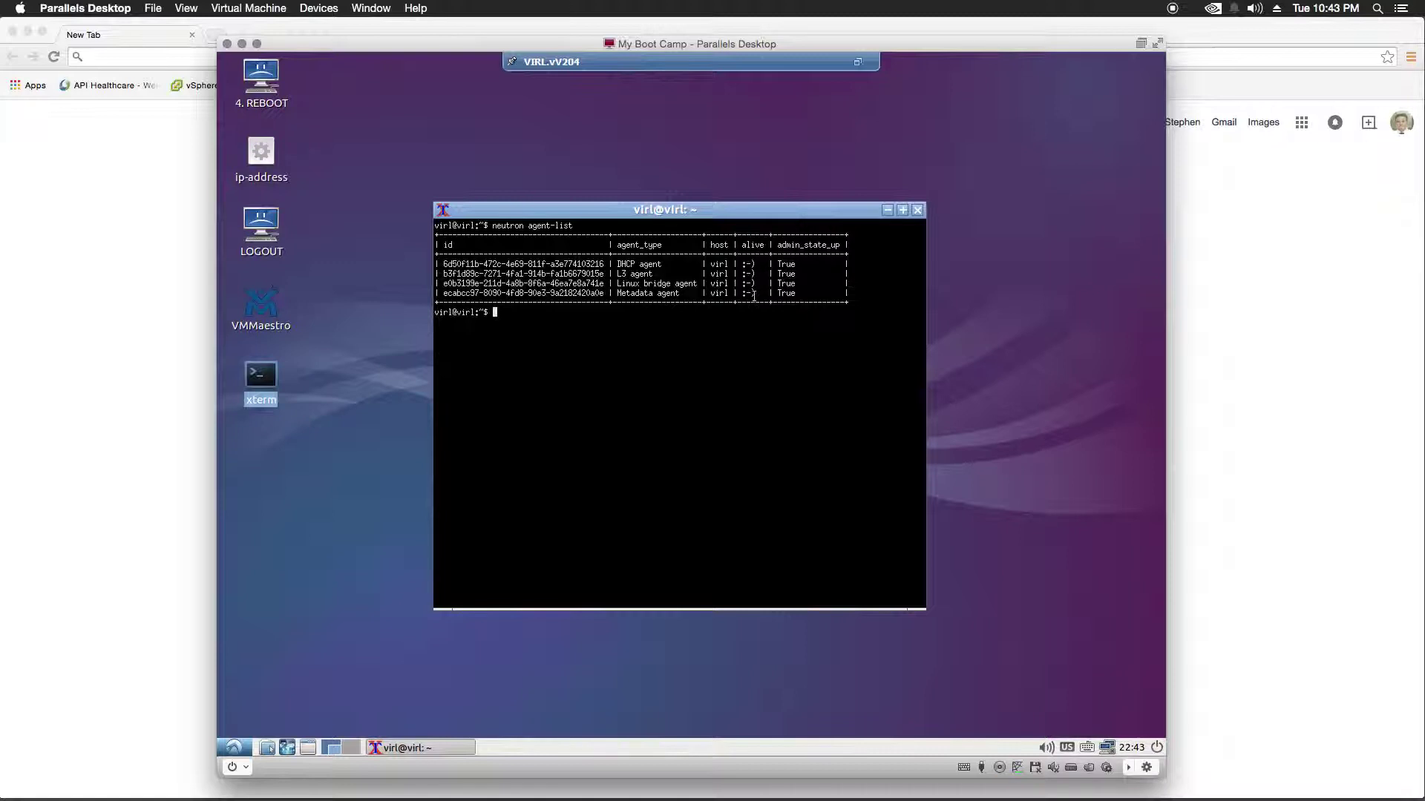
{"action": "mouse_move", "coordinate": [755, 293]}
{"action": "left_mouse_down"}
{"action": "mouse_move", "coordinate": [744, 273]}
{"action": "mouse_move", "coordinate": [751, 291]}
{"action": "left_mouse_up"}
{"action": "left_click", "coordinate": [706, 310]}
Run 'sudo virl_health_status | grep listening' to show STD port 19399 and UWM port 19400 listening
{"action": "left_click", "coordinate": [593, 320]}
{"action": "type", "text": "sudo v"}
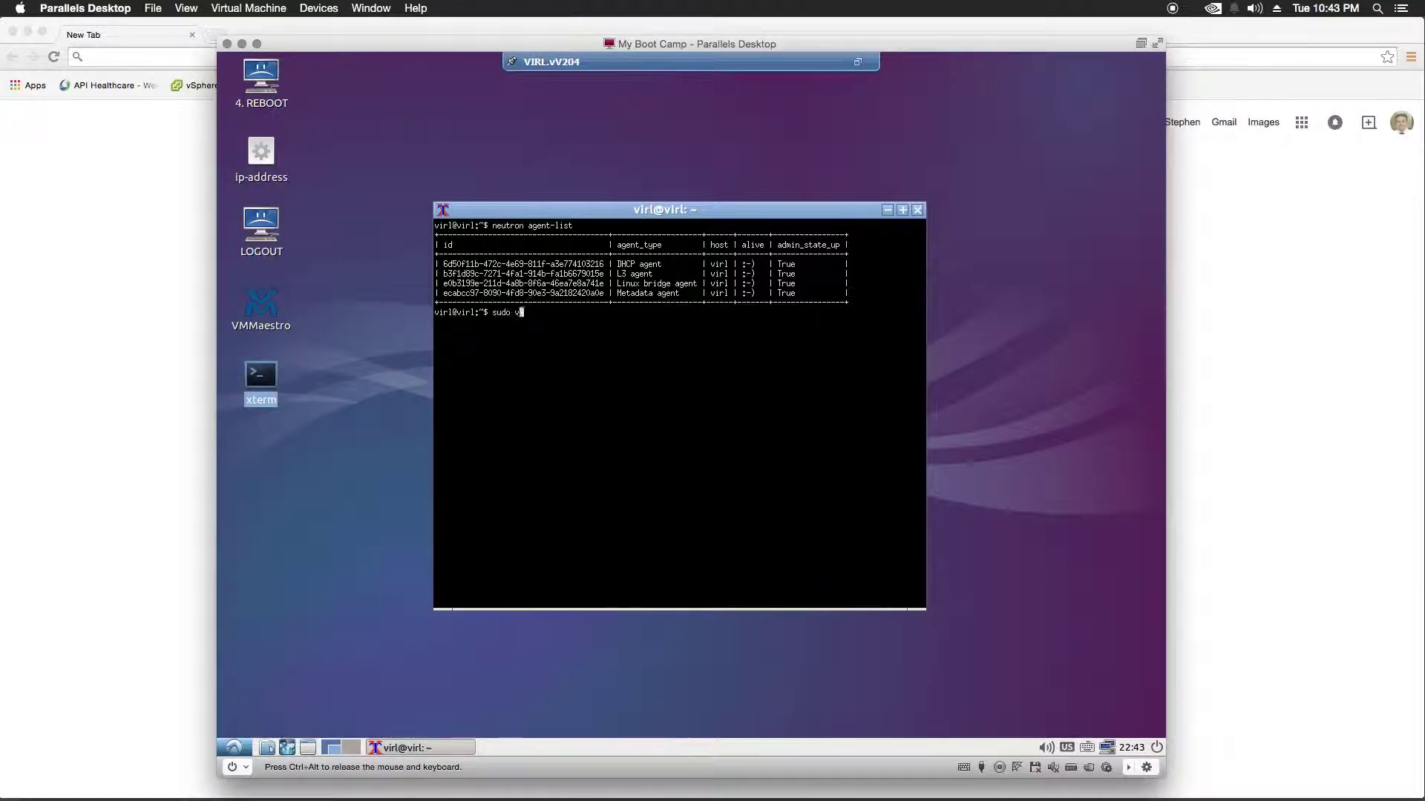
{"action": "type", "text": "irl_health_status | grep listening"}
{"action": "key", "text": "Return"}
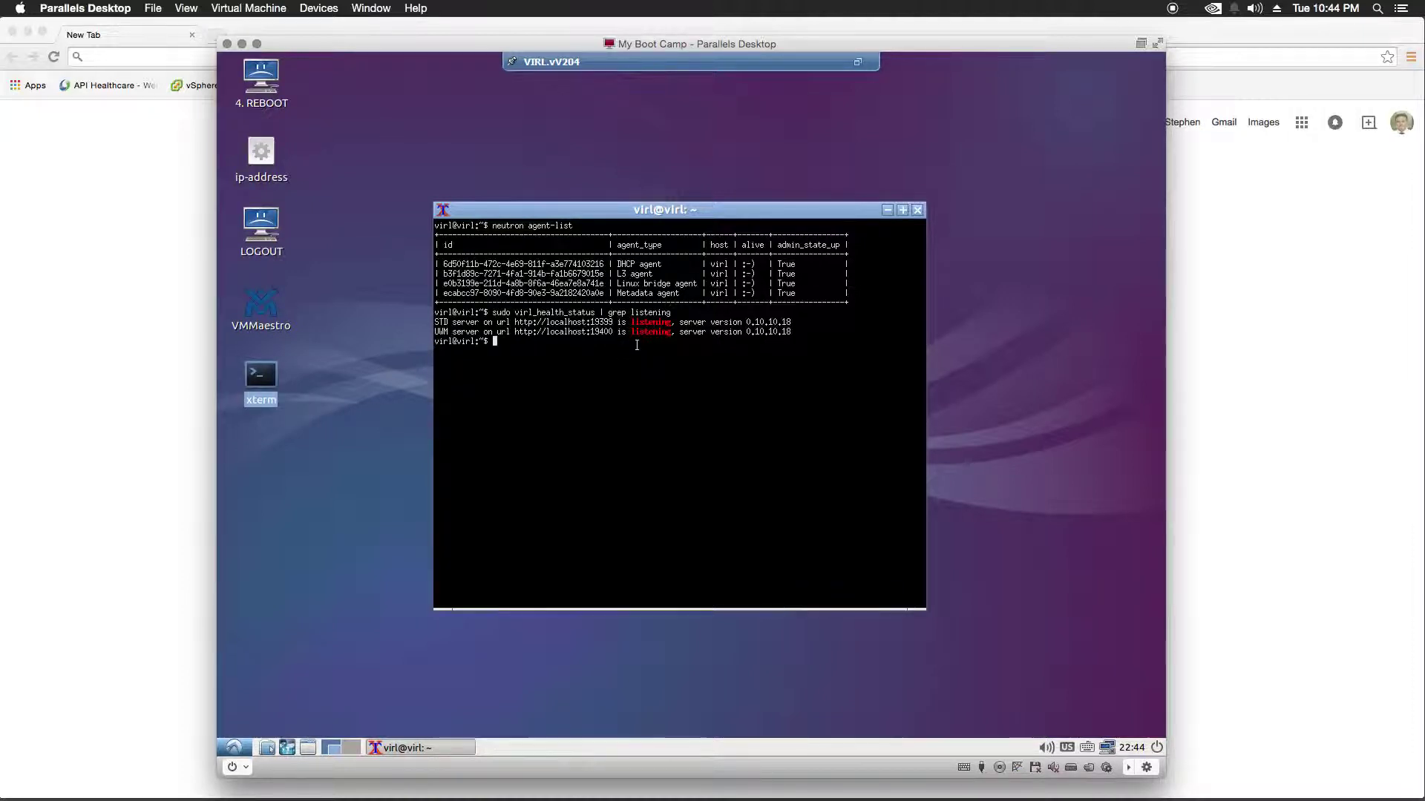
Rerun the health check filtered with '-A 4 -e hostid -e product' and highlight product capacity 15
{"action": "key", "text": "Return"}
{"action": "key", "text": "Return"}
{"action": "key", "text": "Return"}
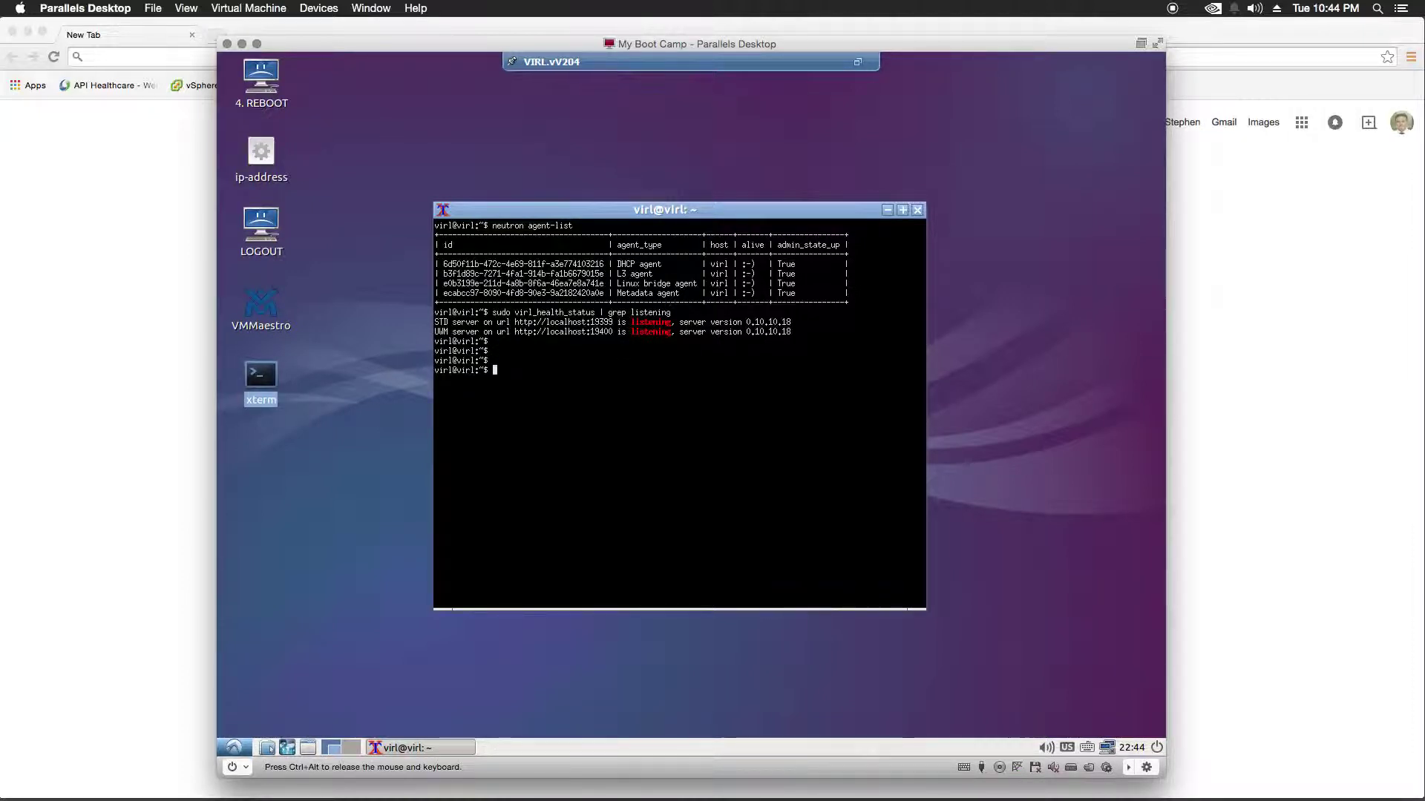
{"action": "key", "text": "Up"}
{"action": "key", "text": "BackSpace"}
{"action": "key", "text": "BackSpace"}
{"action": "key", "text": "BackSpace"}
{"action": "key", "text": "BackSpace"}
{"action": "key", "text": "BackSpace"}
{"action": "key", "text": "BackSpace"}
{"action": "key", "text": "BackSpace"}
{"action": "key", "text": "BackSpace"}
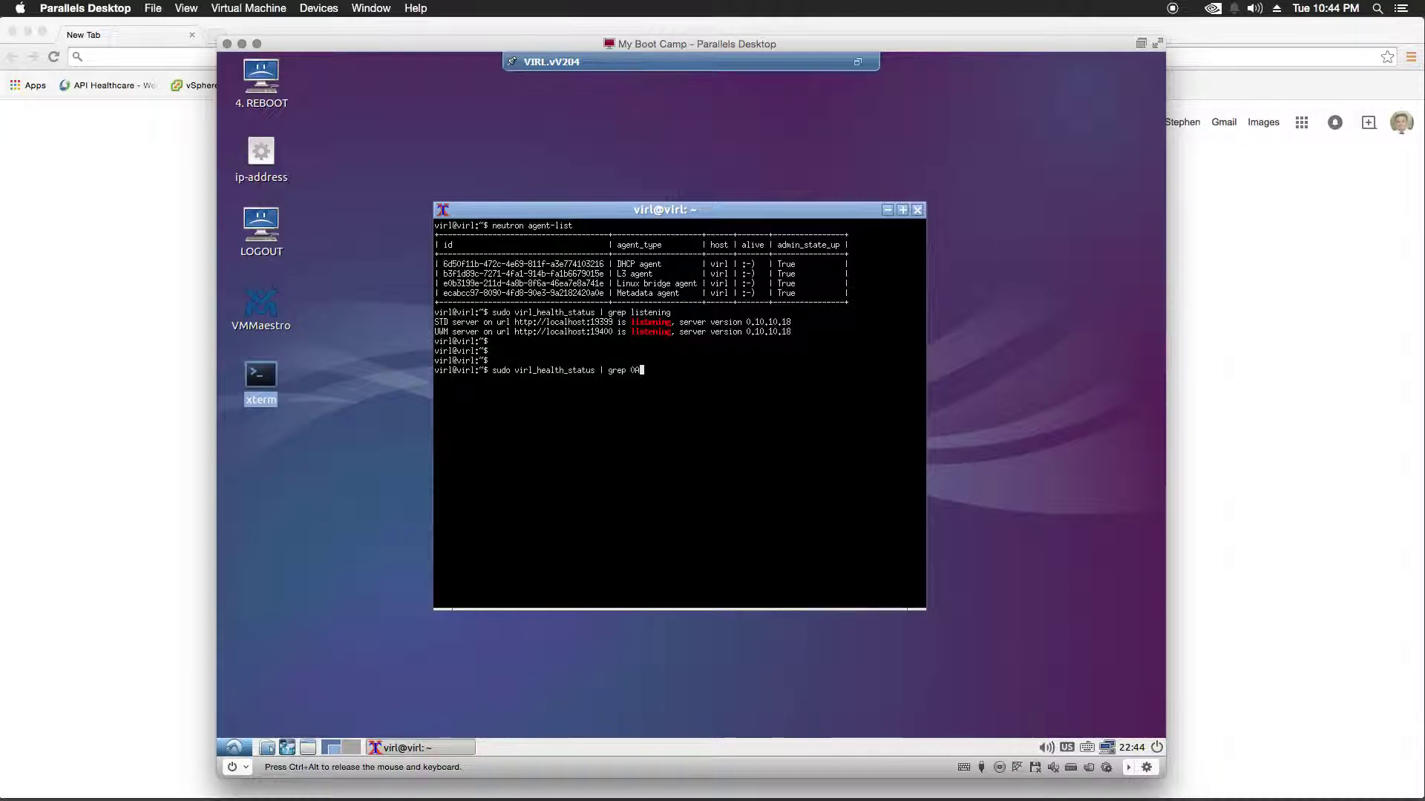
{"action": "type", "text": "A 4 -e hostid -e product"}
{"action": "key", "text": "Return"}
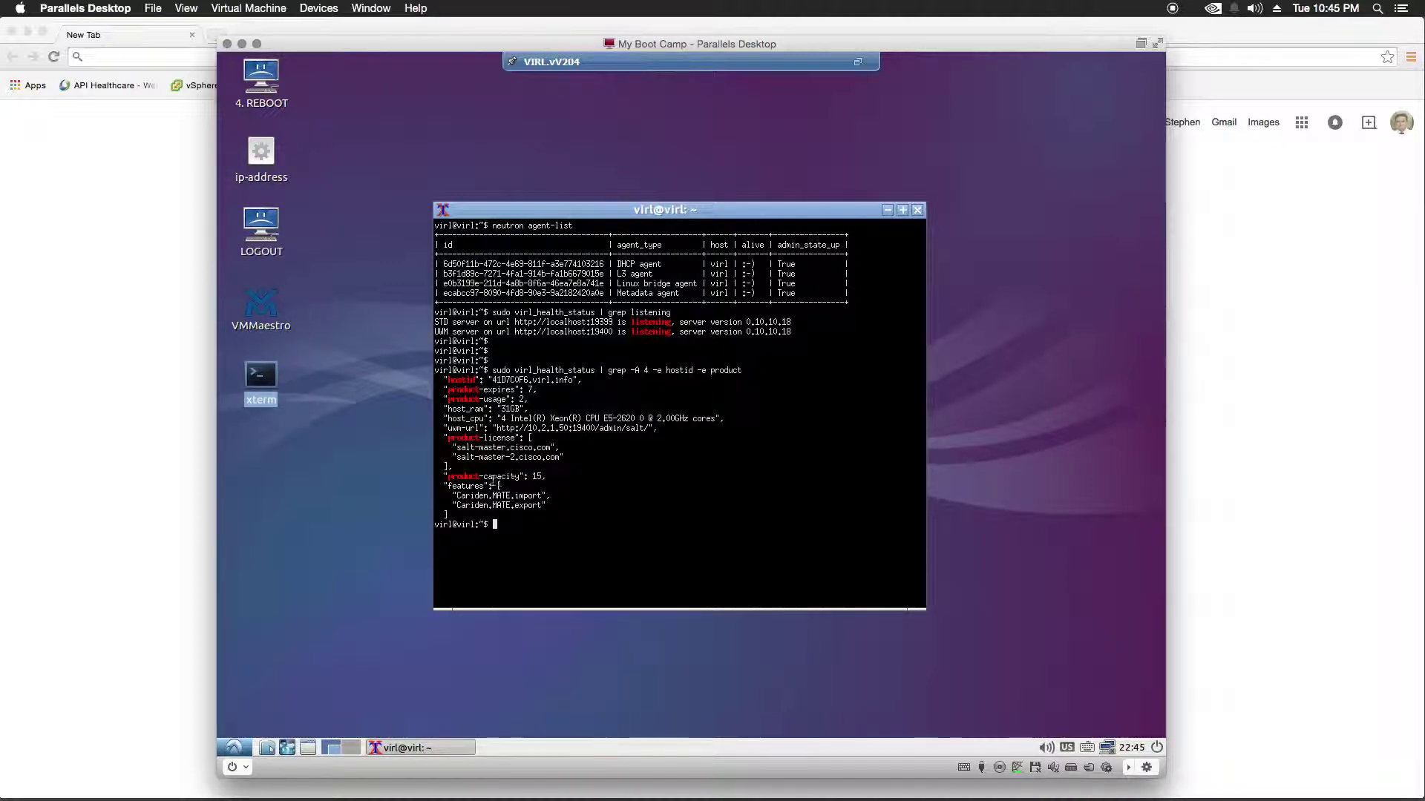
{"action": "double_click", "coordinate": [536, 477]}
{"action": "left_click_drag", "start_coordinate": [551, 476], "coordinate": [530, 477]}
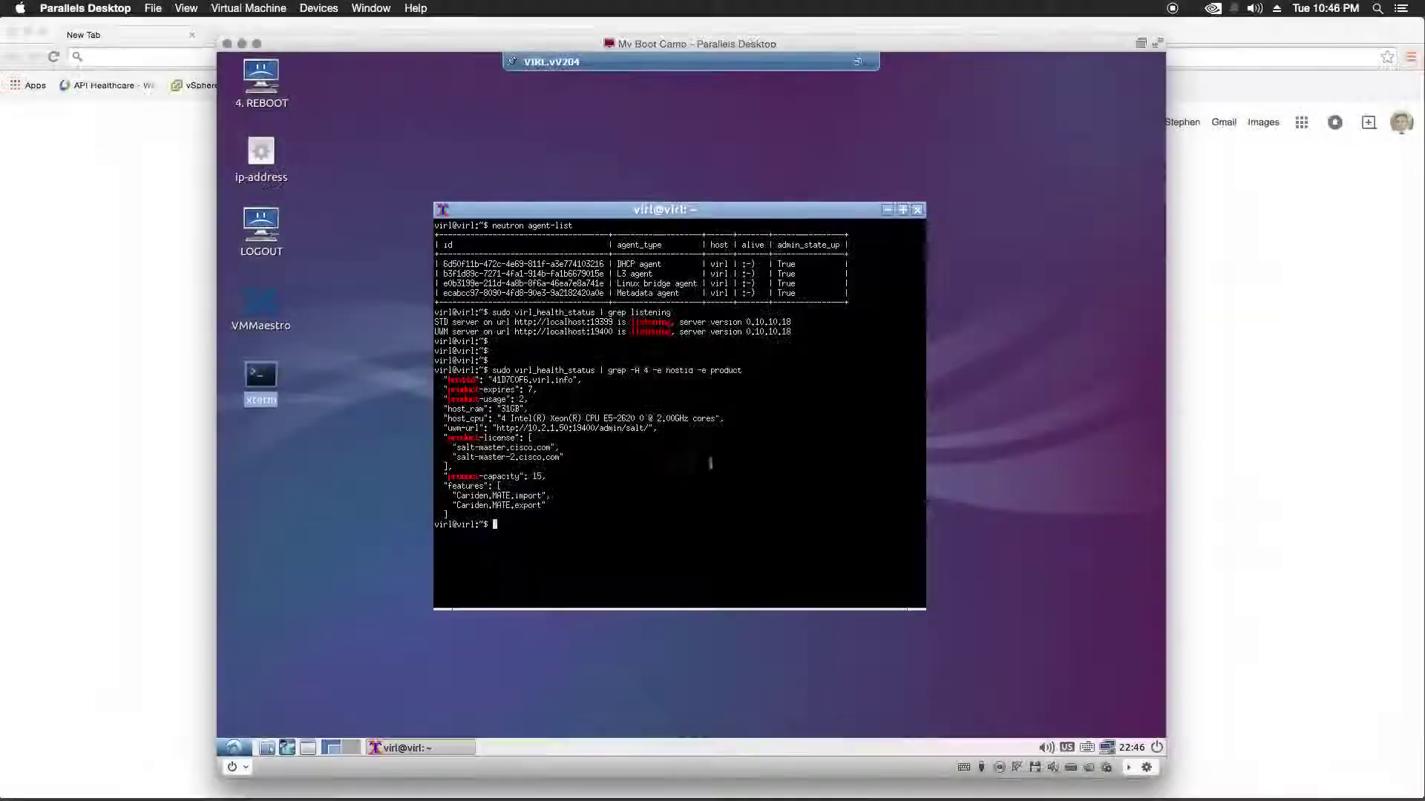